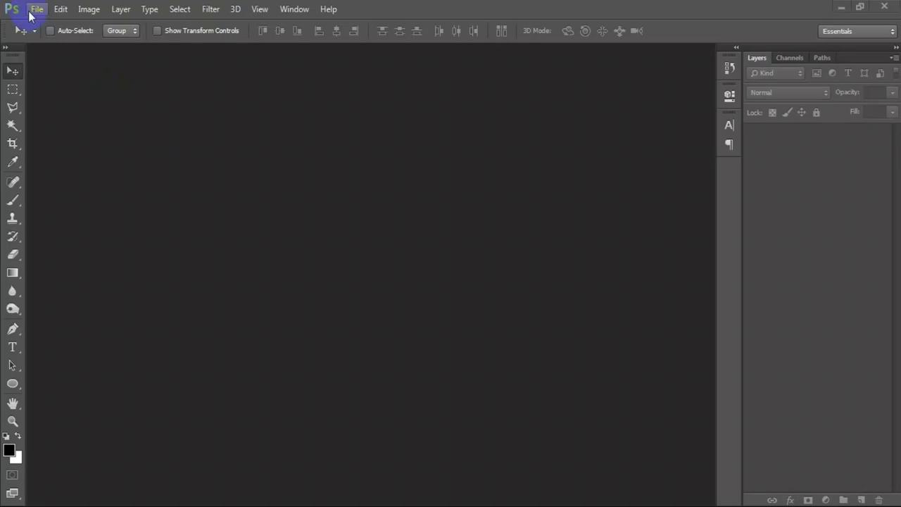
Create a new 1080×1080 px, 300 ppi document in CMYK Color mode
{"action": "left_click", "coordinate": [417, 176]}
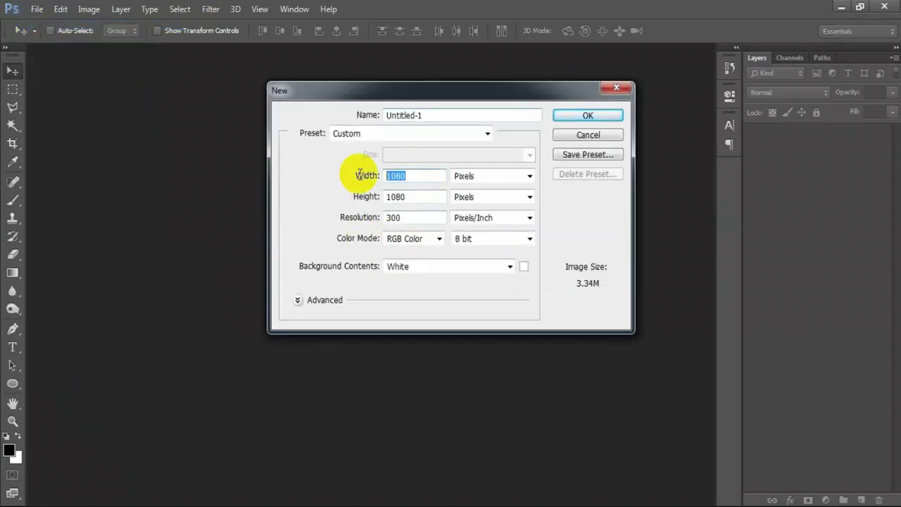
{"action": "key", "text": "Tab"}
{"action": "key", "text": "Tab"}
{"action": "left_click", "coordinate": [437, 239]}
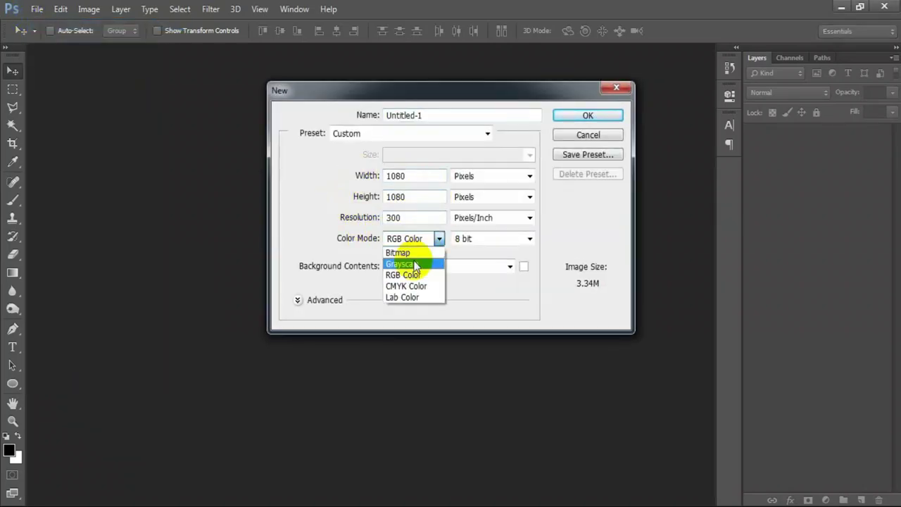
{"action": "left_click", "coordinate": [408, 285]}
{"action": "left_click", "coordinate": [421, 218]}
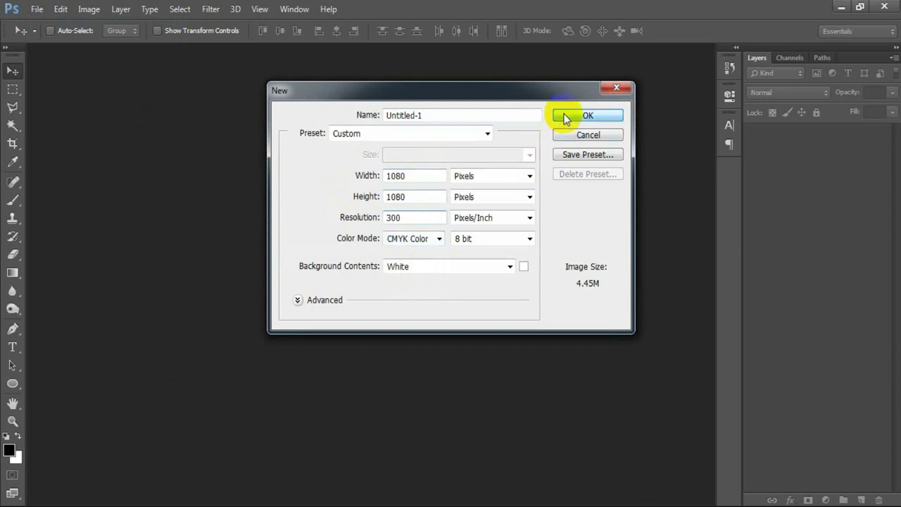
{"action": "left_click", "coordinate": [565, 117]}
Add a grey 747474 Solid Color fill layer with an empty layer above it
{"action": "left_click", "coordinate": [826, 499]}
{"action": "left_click", "coordinate": [810, 192]}
{"action": "left_click_drag", "start_coordinate": [576, 260], "coordinate": [454, 263]}
{"action": "left_click", "coordinate": [788, 160]}
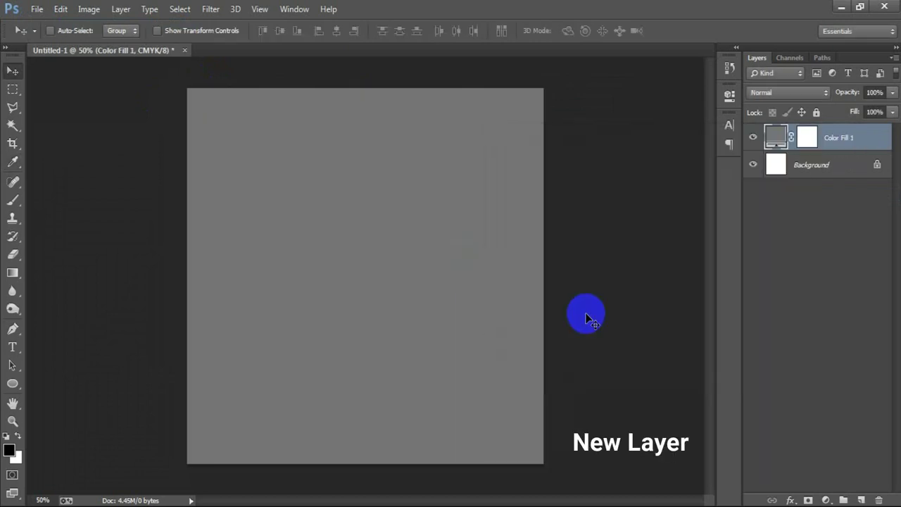
{"action": "left_click", "coordinate": [861, 499]}
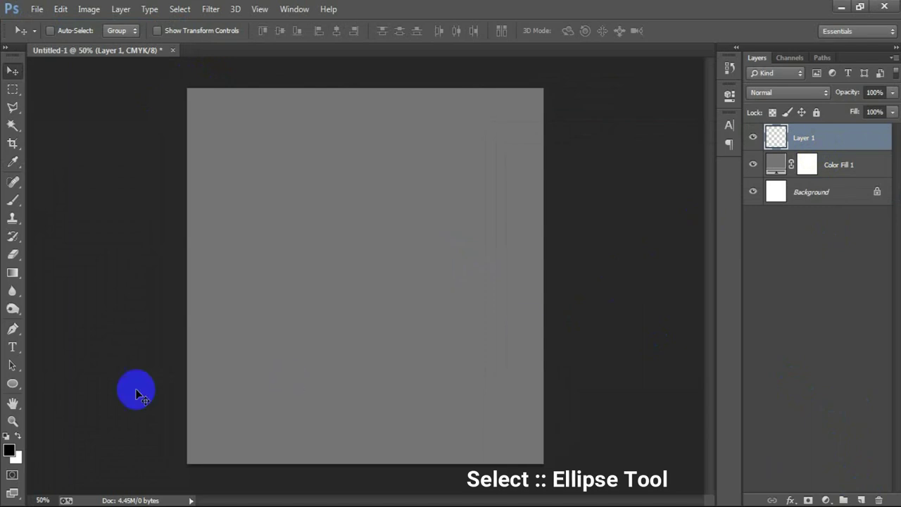
Draw a large circle with the Ellipse Tool and position it on the canvas
{"action": "left_click", "coordinate": [21, 388]}
{"action": "left_click", "coordinate": [70, 403]}
{"action": "mouse_move", "coordinate": [269, 171]}
{"action": "left_mouse_down"}
{"action": "mouse_move", "coordinate": [482, 429]}
{"action": "mouse_move", "coordinate": [546, 486]}
{"action": "left_mouse_up"}
{"action": "left_click", "coordinate": [11, 71]}
{"action": "left_click_drag", "start_coordinate": [397, 299], "coordinate": [363, 250]}
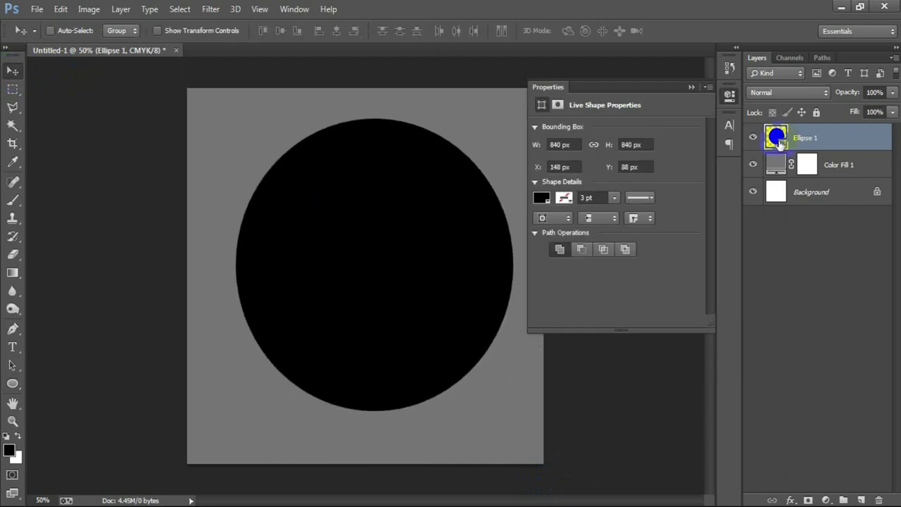
Fill the circle white and align it horizontally centred with the Background
{"action": "left_click", "coordinate": [700, 90]}
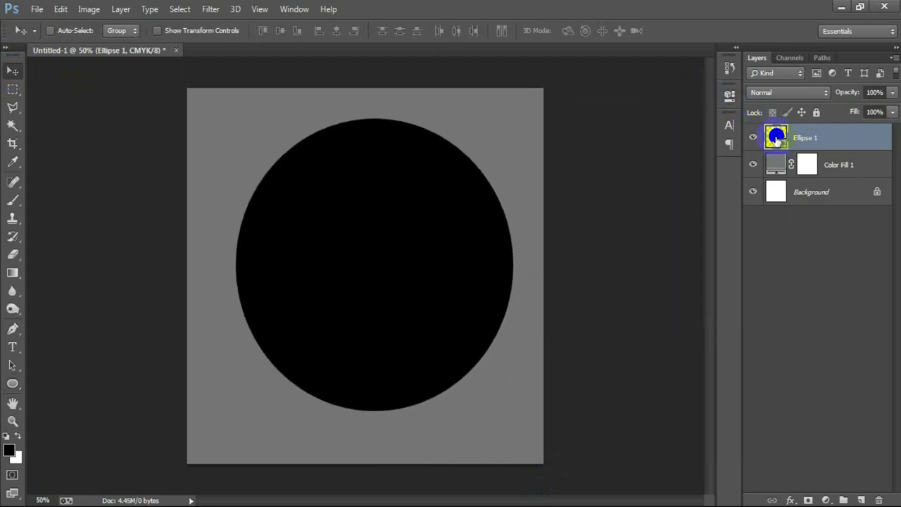
{"action": "double_click", "coordinate": [777, 139]}
{"action": "left_click", "coordinate": [505, 169]}
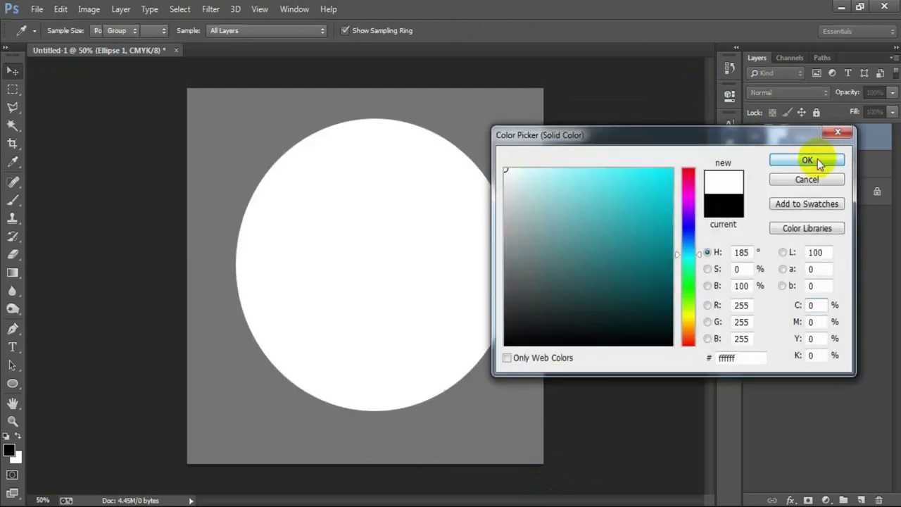
{"action": "left_click", "coordinate": [806, 160]}
{"action": "left_click_drag", "start_coordinate": [812, 209], "coordinate": [771, 163]}
{"action": "left_click", "coordinate": [337, 32]}
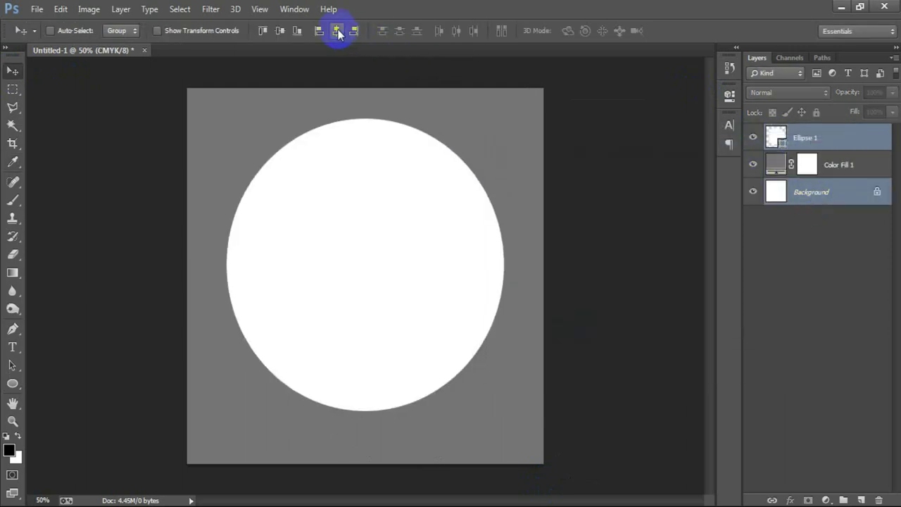
{"action": "left_click", "coordinate": [854, 144]}
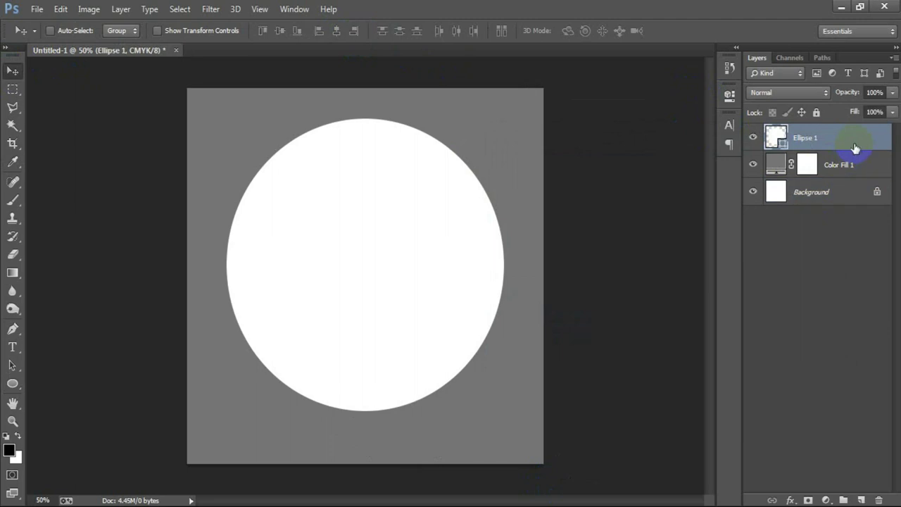
Rasterize the Ellipse 1 circle layer and add a new empty layer
{"action": "right_click", "coordinate": [857, 144]}
{"action": "left_click", "coordinate": [605, 188]}
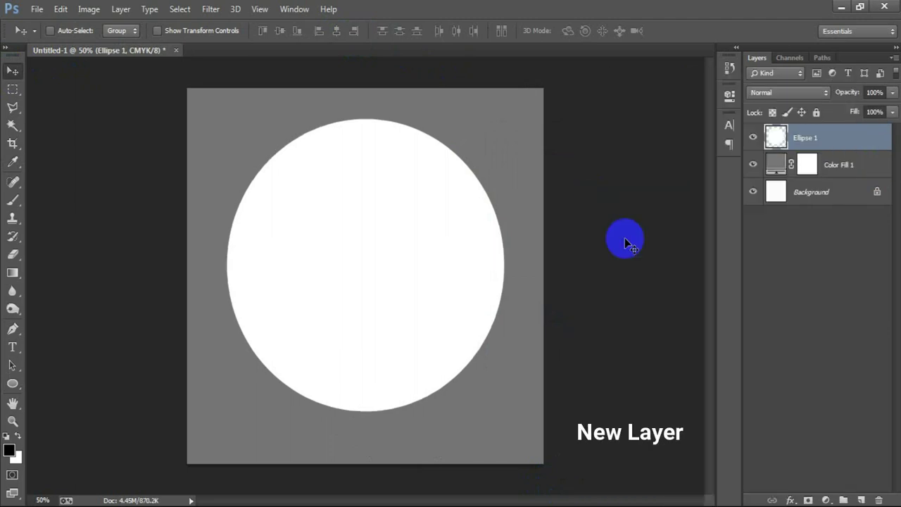
{"action": "left_click", "coordinate": [861, 499]}
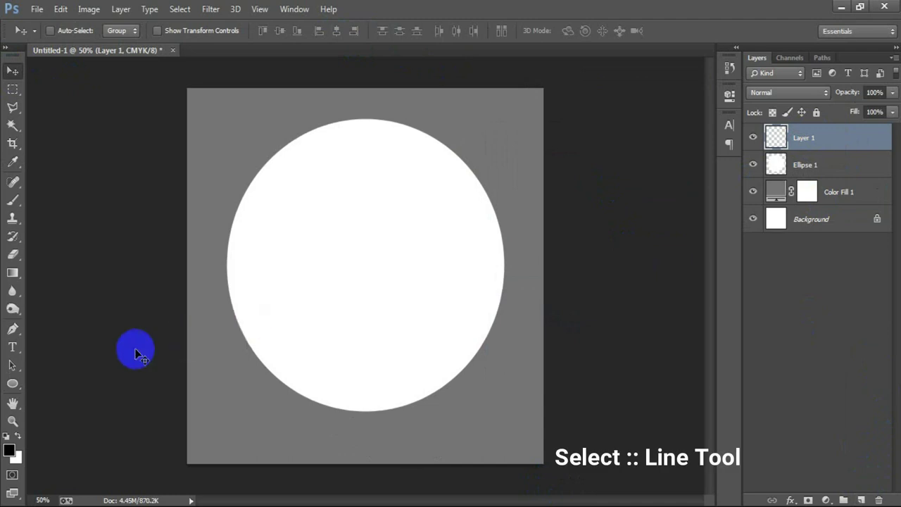
Draw a 6 px black vertical line from top to bottom across the circle's left side
{"action": "left_click_drag", "start_coordinate": [13, 384], "coordinate": [80, 434]}
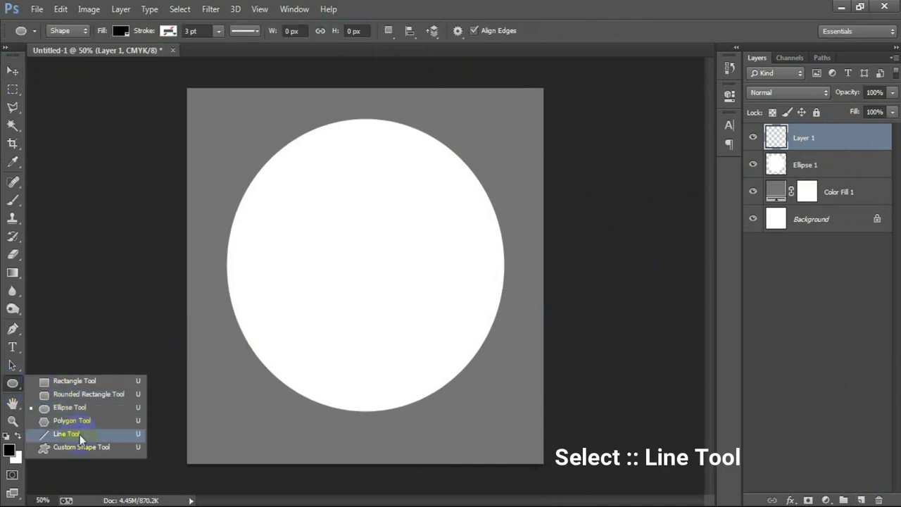
{"action": "left_click_drag", "start_coordinate": [279, 101], "coordinate": [278, 458]}
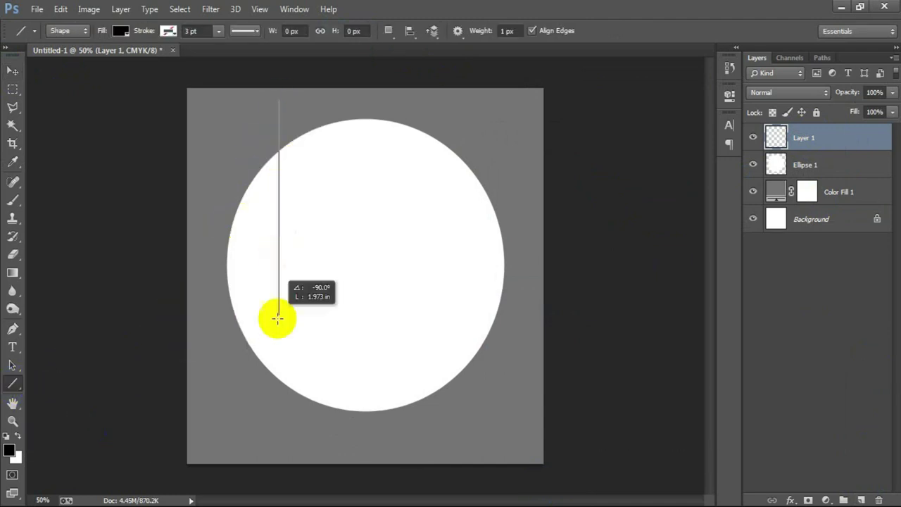
{"action": "left_click_drag", "start_coordinate": [278, 457], "coordinate": [278, 457]}
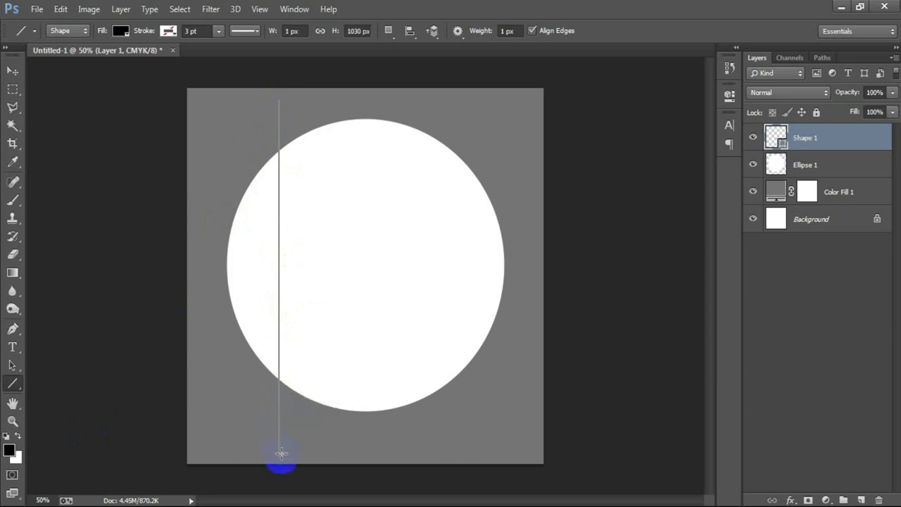
{"action": "left_click_drag", "start_coordinate": [269, 30], "coordinate": [277, 35]}
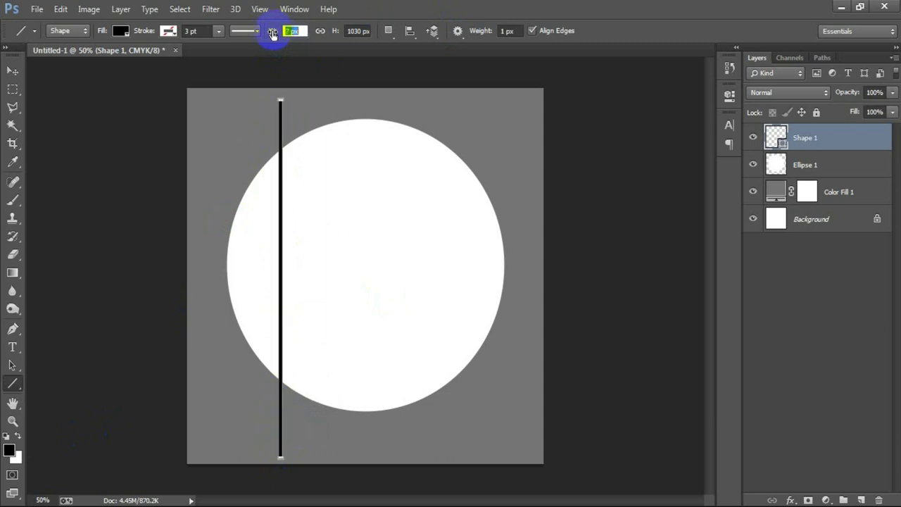
{"action": "left_click_drag", "start_coordinate": [272, 33], "coordinate": [274, 35]}
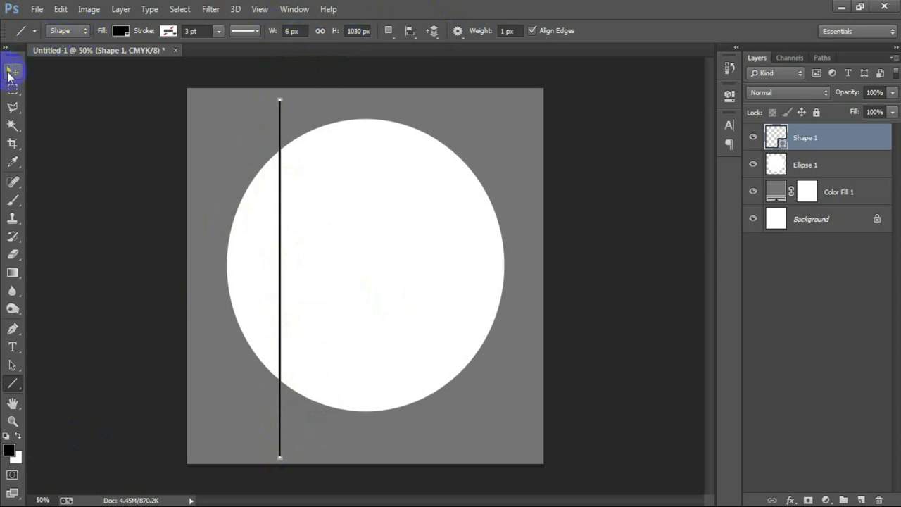
{"action": "left_click", "coordinate": [11, 72]}
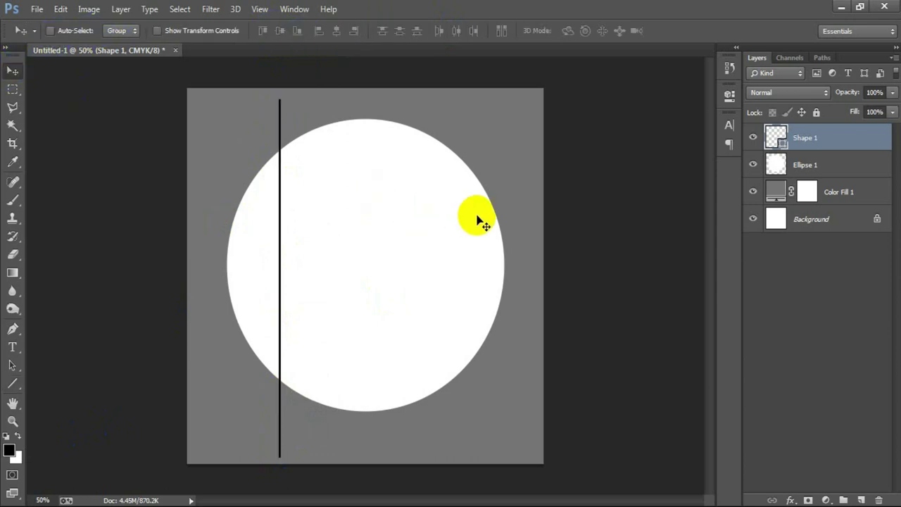
Duplicate the line twice, shifting copies to the circle's centre and right, then select all three
{"action": "key", "text": "Right"}
{"action": "key", "text": "Right"}
{"action": "key", "text": "Right"}
{"action": "key", "text": "Right"}
{"action": "key", "text": "Right"}
{"action": "key", "text": "Right"}
{"action": "key", "text": "ctrl+j"}
{"action": "key", "text": "shift+Right"}
{"action": "key", "text": "shift+Right"}
{"action": "key", "text": "shift+Right"}
{"action": "key", "text": "shift+Right"}
{"action": "key", "text": "shift+Right"}
{"action": "key", "text": "shift+Right"}
{"action": "key", "text": "shift+Right"}
{"action": "key", "text": "shift+Right"}
{"action": "key", "text": "shift+Right"}
{"action": "key", "text": "shift+Right"}
{"action": "key", "text": "shift+Right"}
{"action": "key", "text": "shift+Right"}
{"action": "key", "text": "shift+Right"}
{"action": "key", "text": "shift+Right"}
{"action": "key", "text": "shift+Right"}
{"action": "key", "text": "shift+Right"}
{"action": "key", "text": "shift+Right"}
{"action": "key", "text": "shift+Right"}
{"action": "key", "text": "shift+Right"}
{"action": "key", "text": "shift+Right"}
{"action": "key", "text": "shift+Right"}
{"action": "key", "text": "shift+Right"}
{"action": "key", "text": "shift+Right"}
{"action": "key", "text": "shift+Right"}
{"action": "key", "text": "Right"}
{"action": "key", "text": "Right"}
{"action": "key", "text": "Right"}
{"action": "key", "text": "Right"}
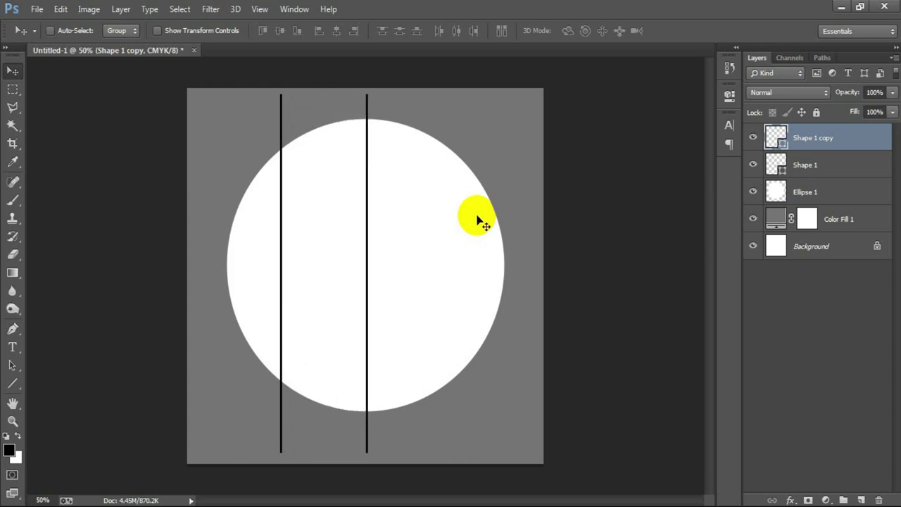
{"action": "key", "text": "ctrl+j"}
{"action": "key", "text": "shift+Right"}
{"action": "key", "text": "shift+Right"}
{"action": "key", "text": "shift+Right"}
{"action": "key", "text": "shift+Right"}
{"action": "key", "text": "shift+Right"}
{"action": "key", "text": "shift+Right"}
{"action": "key", "text": "shift+Right"}
{"action": "key", "text": "shift+Right"}
{"action": "key", "text": "shift+Right"}
{"action": "key", "text": "shift+Right"}
{"action": "key", "text": "shift+Right"}
{"action": "key", "text": "shift+Right"}
{"action": "key", "text": "shift+Right"}
{"action": "key", "text": "shift+Right"}
{"action": "key", "text": "shift+Right"}
{"action": "key", "text": "shift+Right"}
{"action": "key", "text": "shift+Right"}
{"action": "key", "text": "shift+Right"}
{"action": "key", "text": "shift+Right"}
{"action": "key", "text": "shift+Right"}
{"action": "key", "text": "shift+Right"}
{"action": "key", "text": "shift+Right"}
{"action": "key", "text": "shift+Right"}
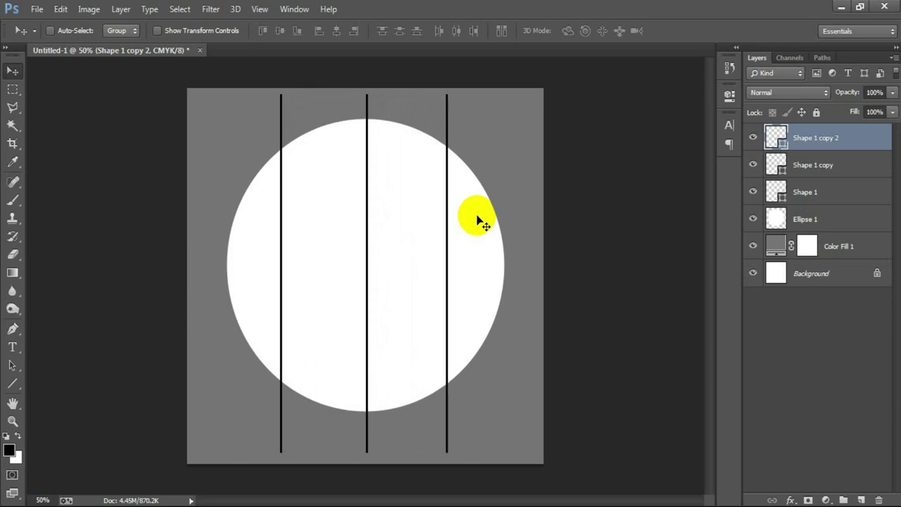
{"action": "left_click", "coordinate": [834, 199]}
{"action": "key", "text": "Right"}
{"action": "key", "text": "Right"}
{"action": "key", "text": "Right"}
{"action": "key", "text": "Right"}
{"action": "key", "text": "Right"}
{"action": "left_click", "coordinate": [824, 146], "text": "shift"}
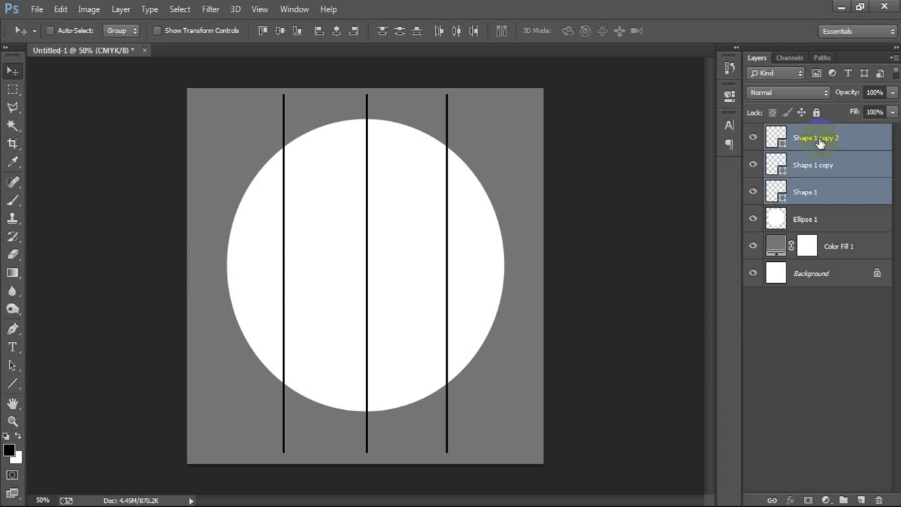
Space the three lines evenly, merge and rasterize them, and centre them horizontally
{"action": "left_click", "coordinate": [456, 31]}
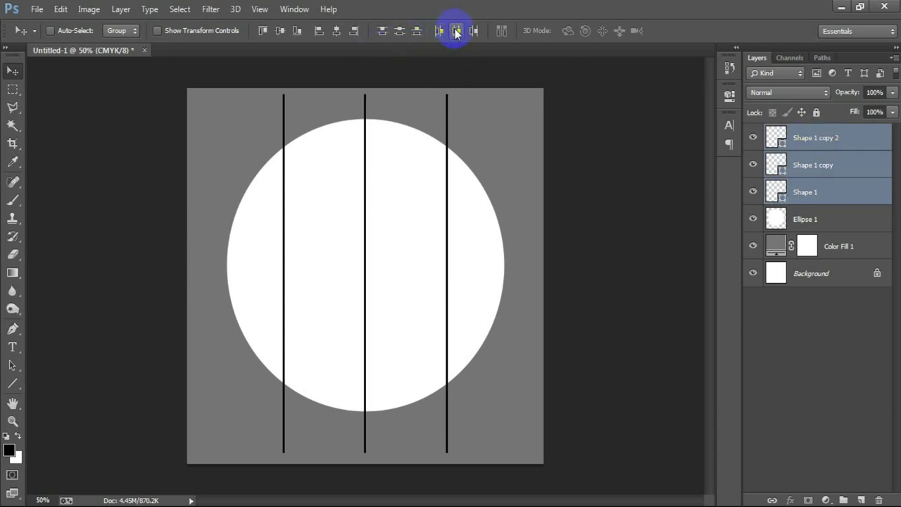
{"action": "key", "text": "ctrl+e"}
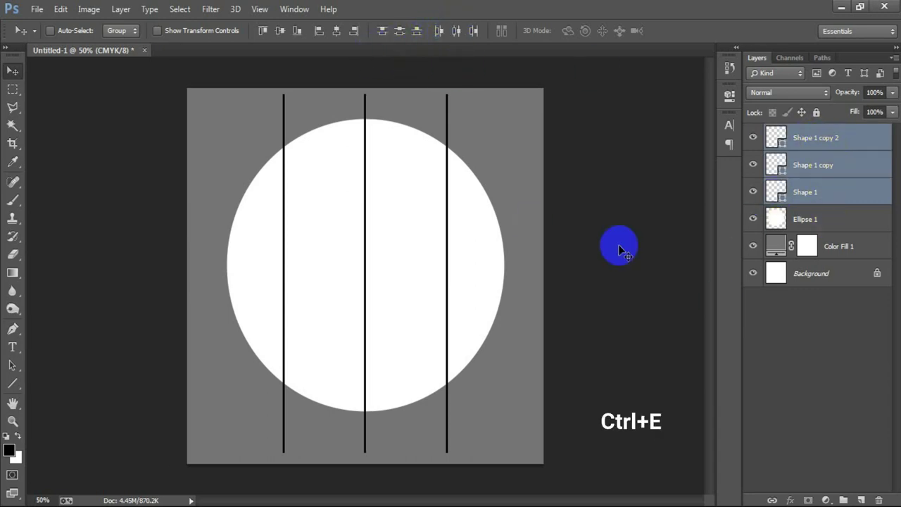
{"action": "right_click", "coordinate": [827, 138]}
{"action": "left_click", "coordinate": [601, 187]}
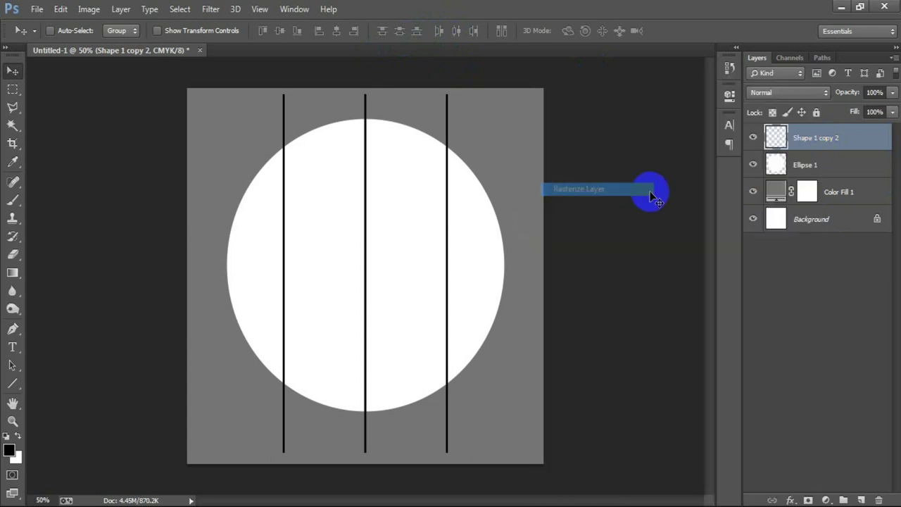
{"action": "left_click", "coordinate": [803, 219], "text": "ctrl"}
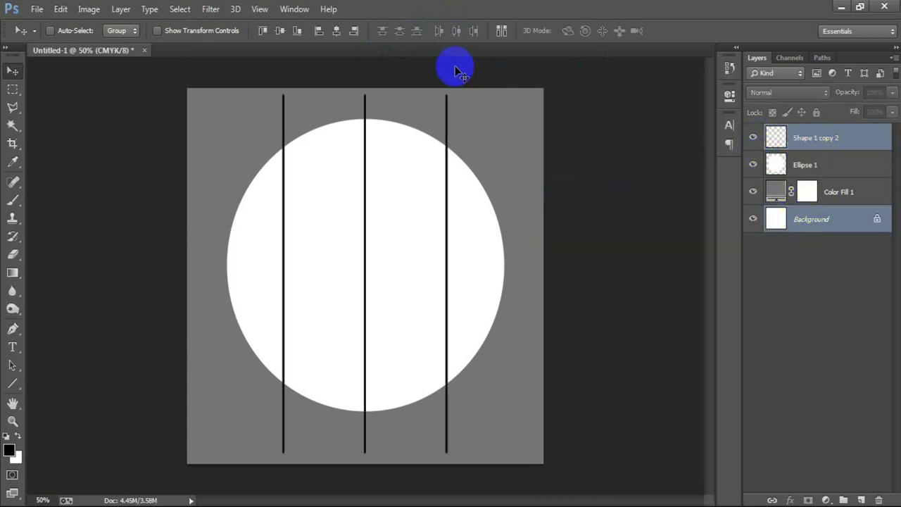
{"action": "left_click", "coordinate": [335, 31]}
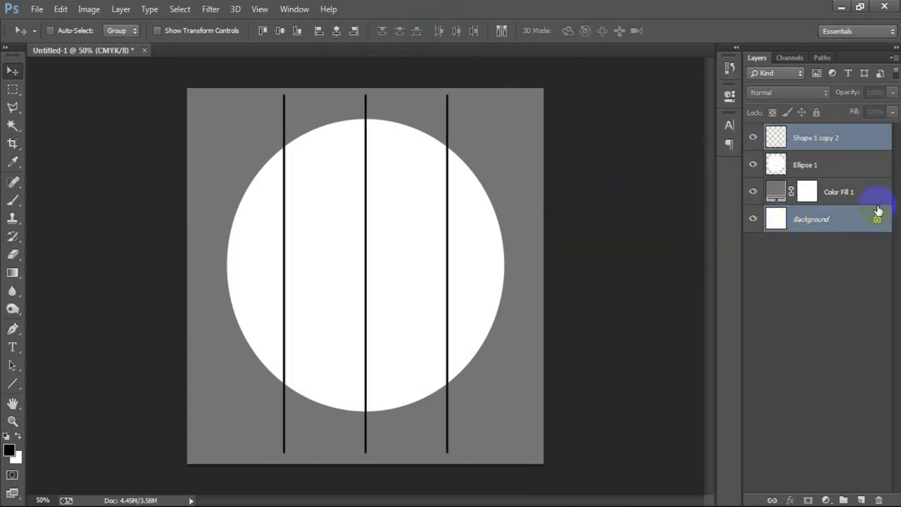
{"action": "left_click", "coordinate": [837, 144]}
Cut the line shapes out of the circle, then delete the line layer
{"action": "left_click", "coordinate": [752, 137]}
{"action": "double_click", "coordinate": [752, 137]}
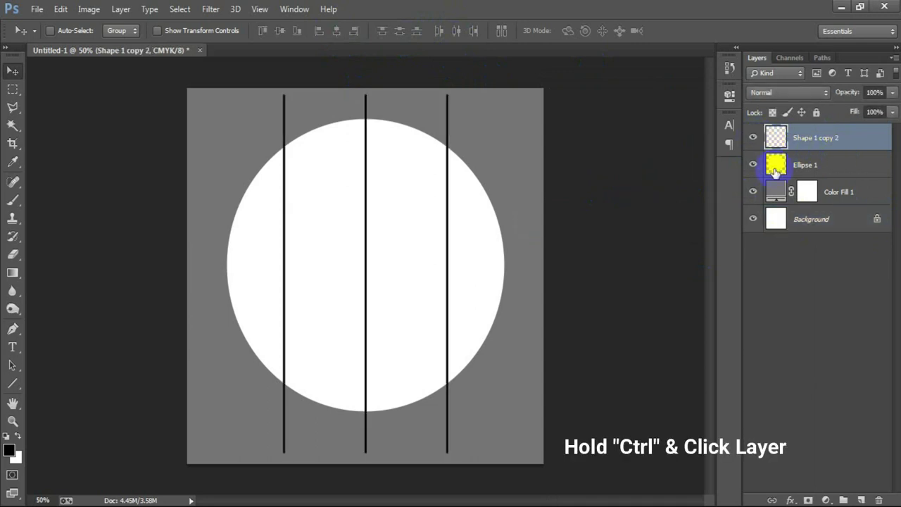
{"action": "left_click", "coordinate": [777, 136], "text": "ctrl"}
{"action": "left_click", "coordinate": [771, 164]}
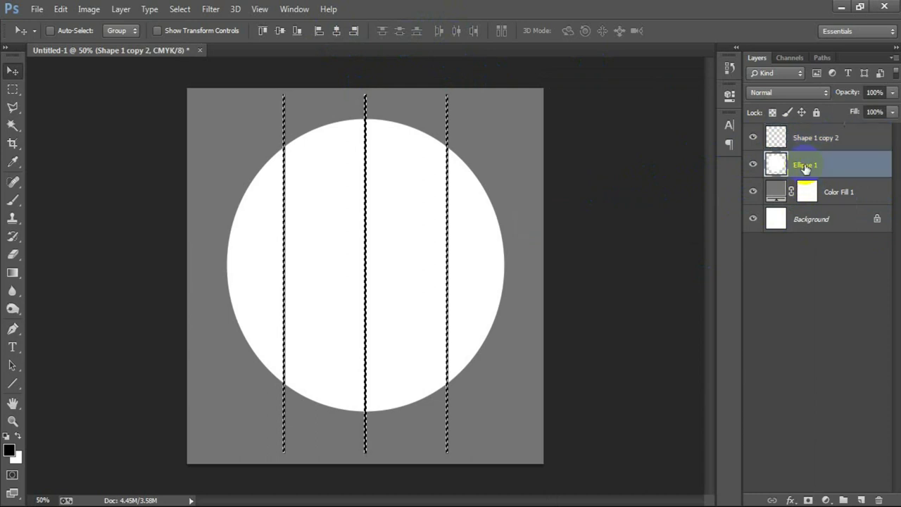
{"action": "left_click", "coordinate": [752, 165]}
{"action": "left_click", "coordinate": [753, 165]}
{"action": "left_click", "coordinate": [752, 165]}
{"action": "left_click", "coordinate": [753, 164]}
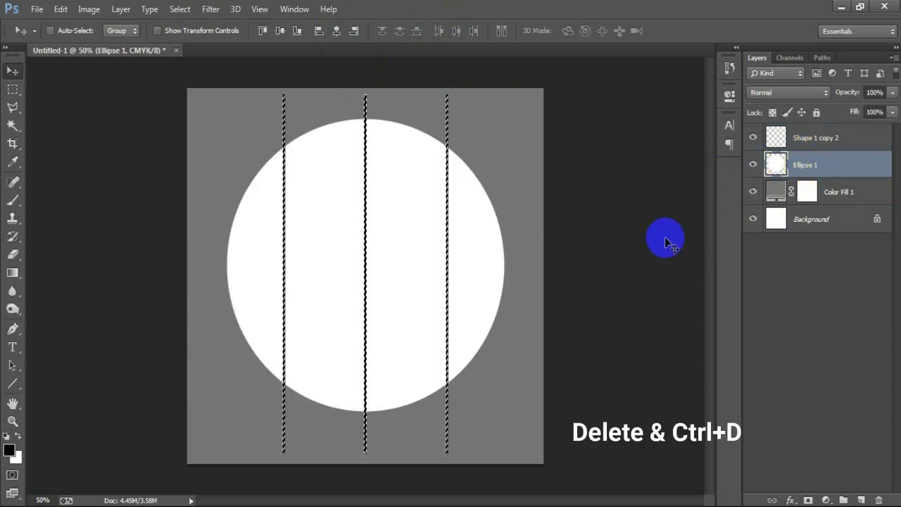
{"action": "key", "text": "Delete"}
{"action": "key", "text": "ctrl+d"}
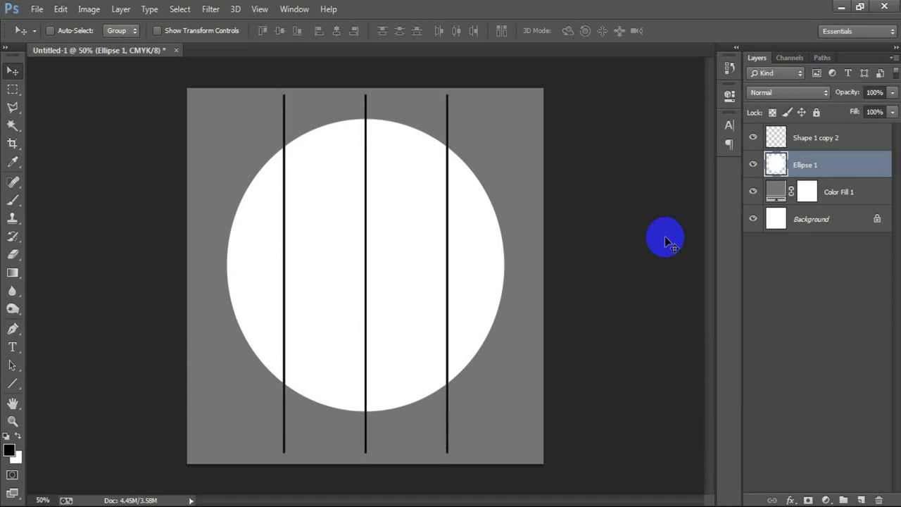
{"action": "left_click", "coordinate": [831, 140]}
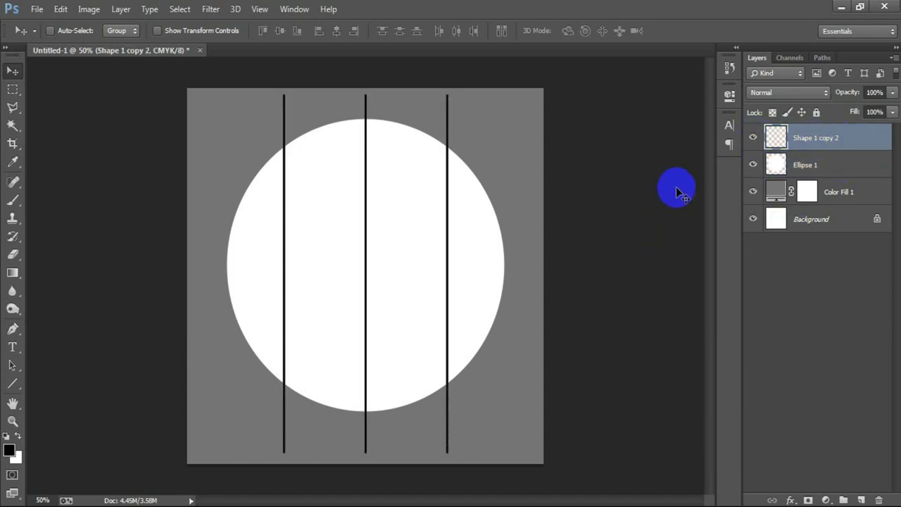
{"action": "key", "text": "Delete"}
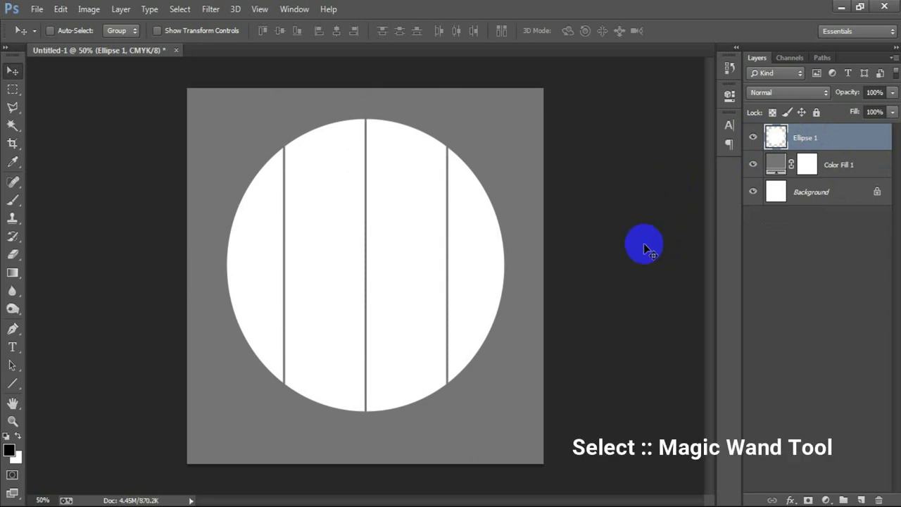
Magic Wand the leftmost strip and fill it with blue #4A7299
{"action": "left_click", "coordinate": [12, 125]}
{"action": "left_click", "coordinate": [88, 141]}
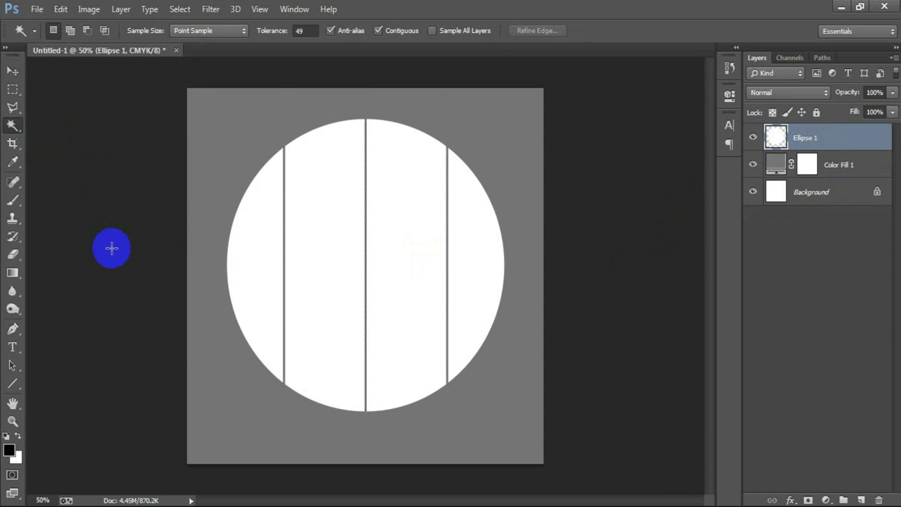
{"action": "left_click", "coordinate": [261, 231]}
{"action": "left_click", "coordinate": [9, 450]}
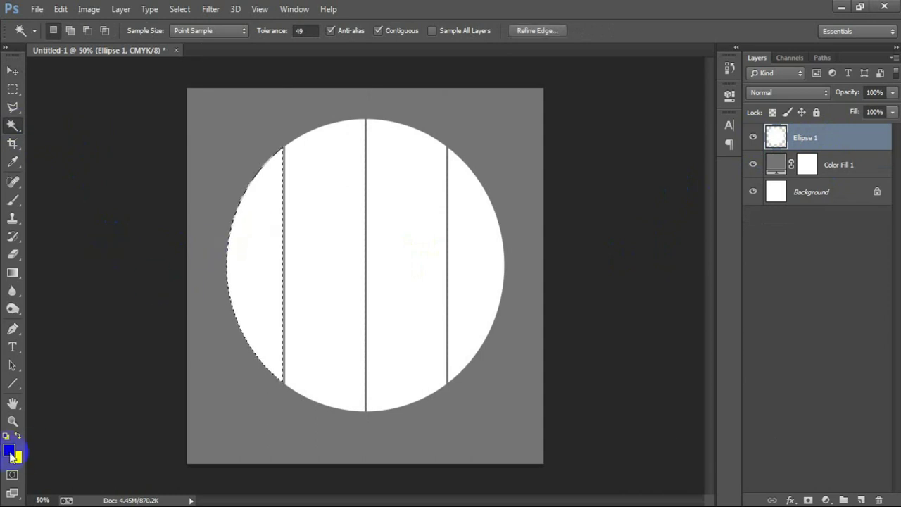
{"action": "double_click", "coordinate": [733, 358]}
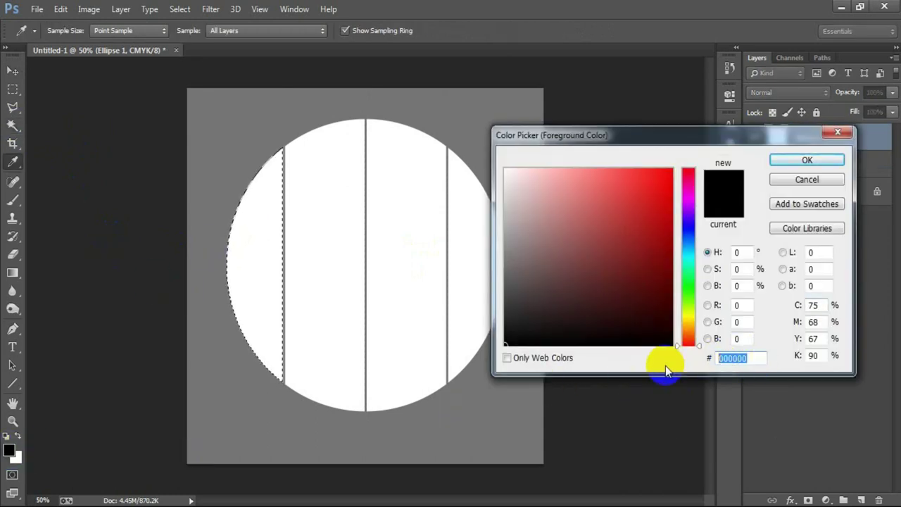
{"action": "type", "text": "4"}
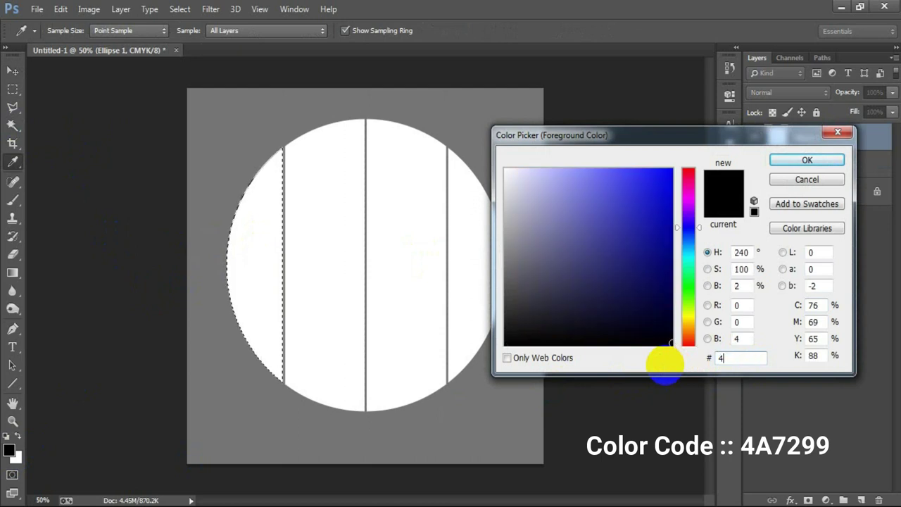
{"action": "type", "text": "A7299"}
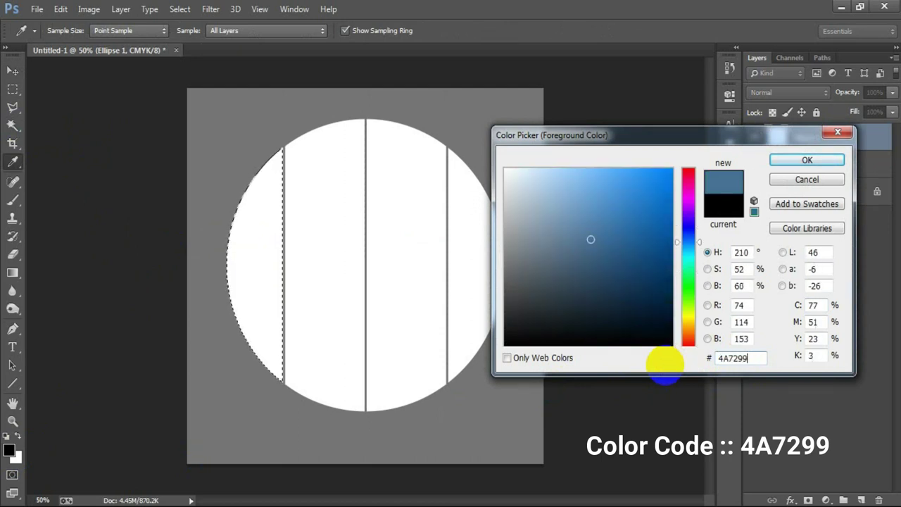
{"action": "left_click", "coordinate": [805, 160]}
{"action": "key", "text": "w"}
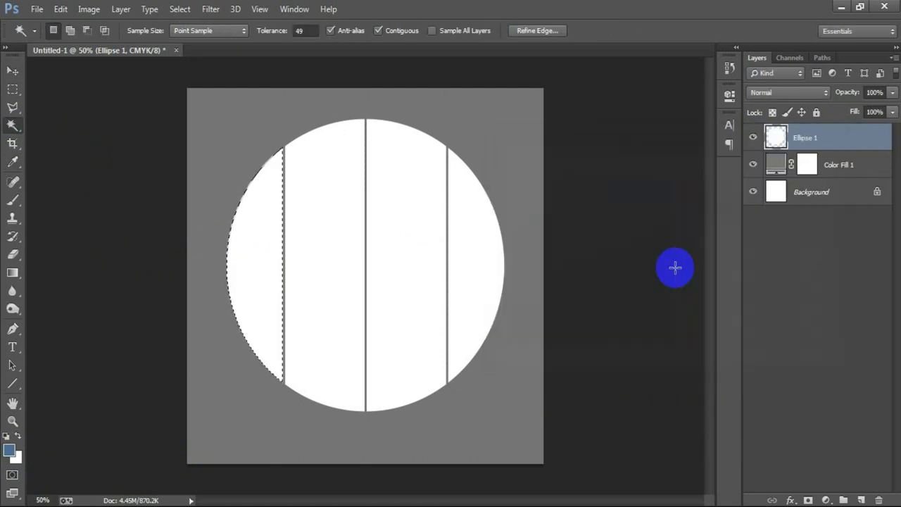
{"action": "key", "text": "alt+BackSpace"}
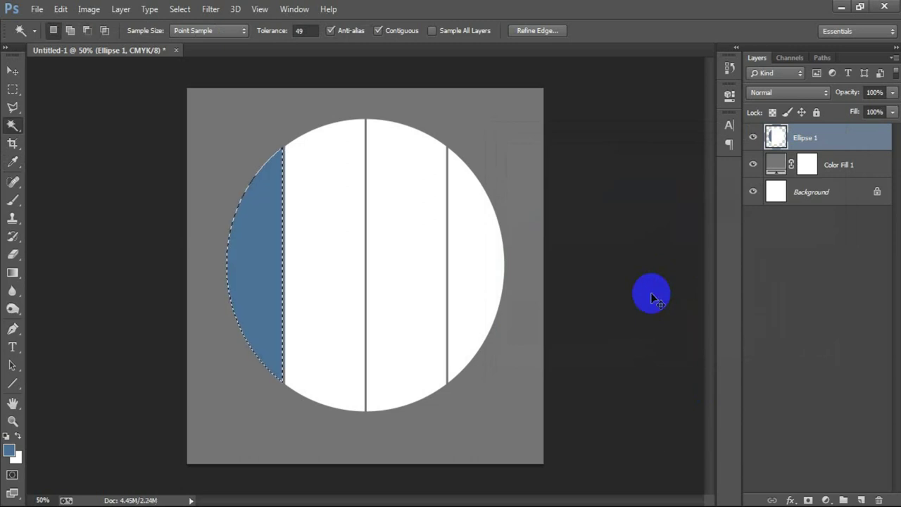
{"action": "key", "text": "ctrl+d"}
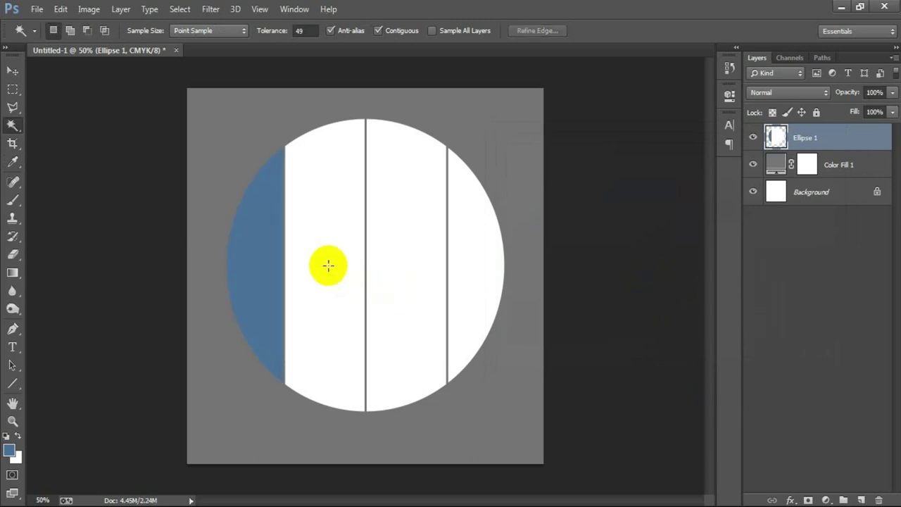
{"action": "left_click", "coordinate": [330, 271]}
Fill the second strip with light lavender #D7D5DE
{"action": "left_click", "coordinate": [9, 451]}
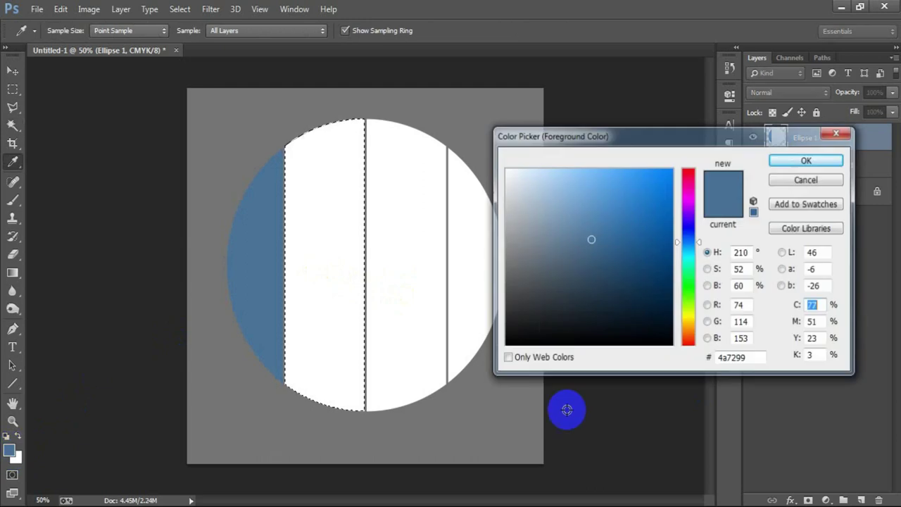
{"action": "left_click", "coordinate": [732, 359]}
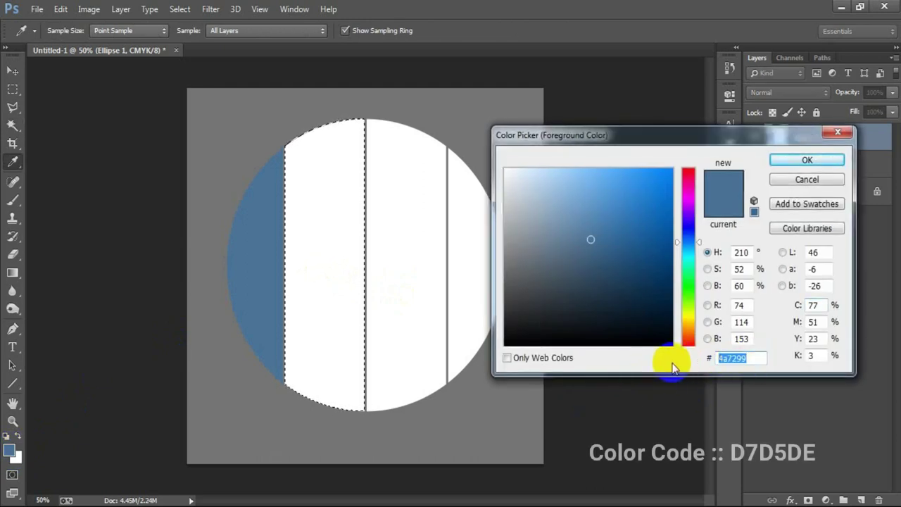
{"action": "type", "text": "D7"}
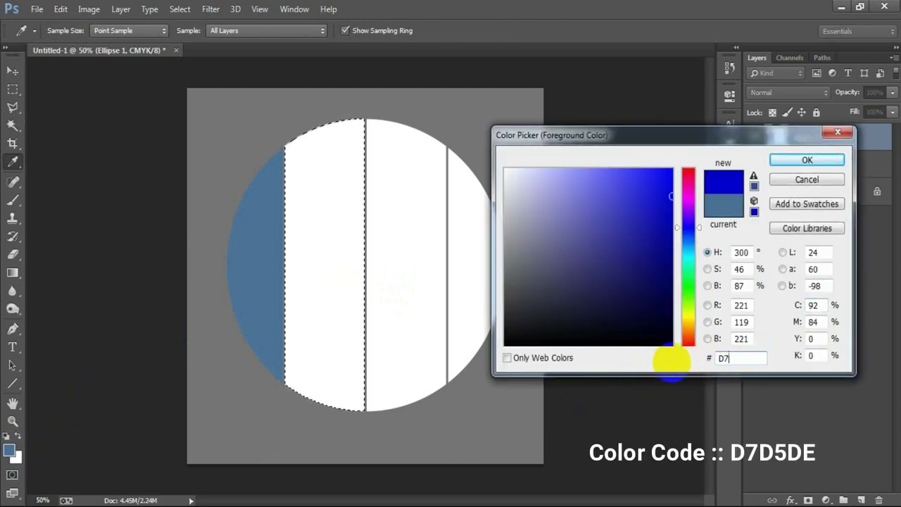
{"action": "type", "text": "D5DE"}
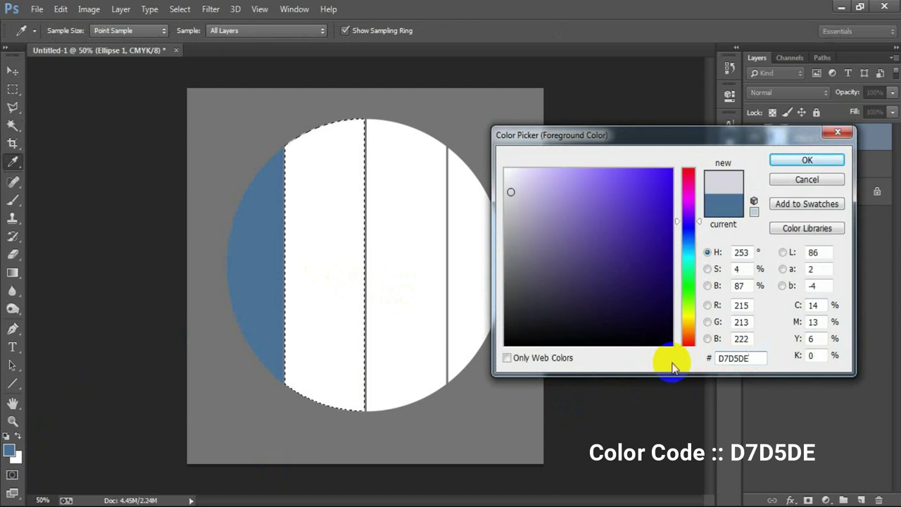
{"action": "left_click", "coordinate": [783, 168]}
{"action": "key", "text": "w"}
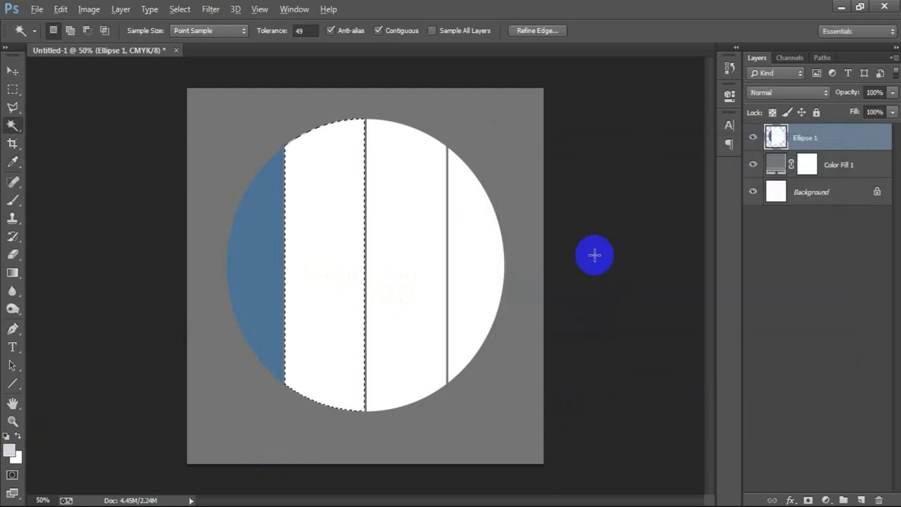
{"action": "key", "text": "alt+BackSpace"}
Select the third strip and fill it with orange #ECAB52
{"action": "left_click", "coordinate": [392, 304]}
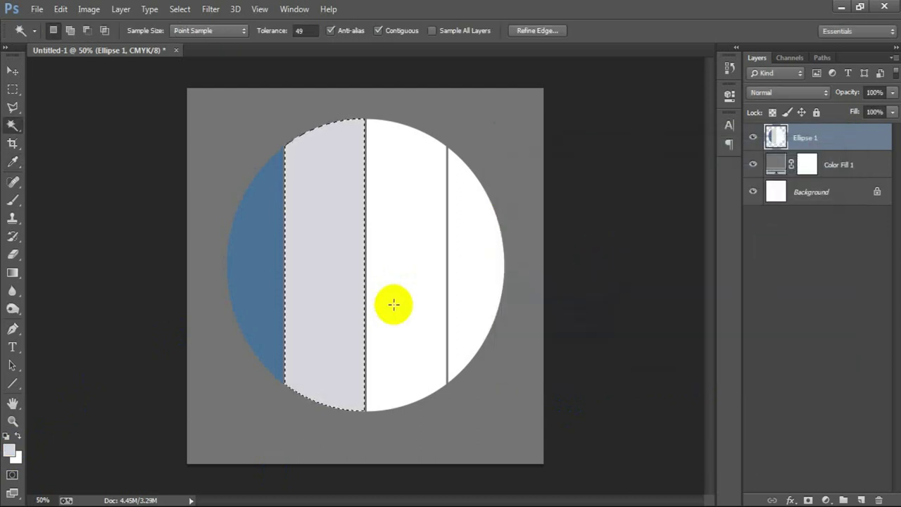
{"action": "left_click", "coordinate": [10, 451]}
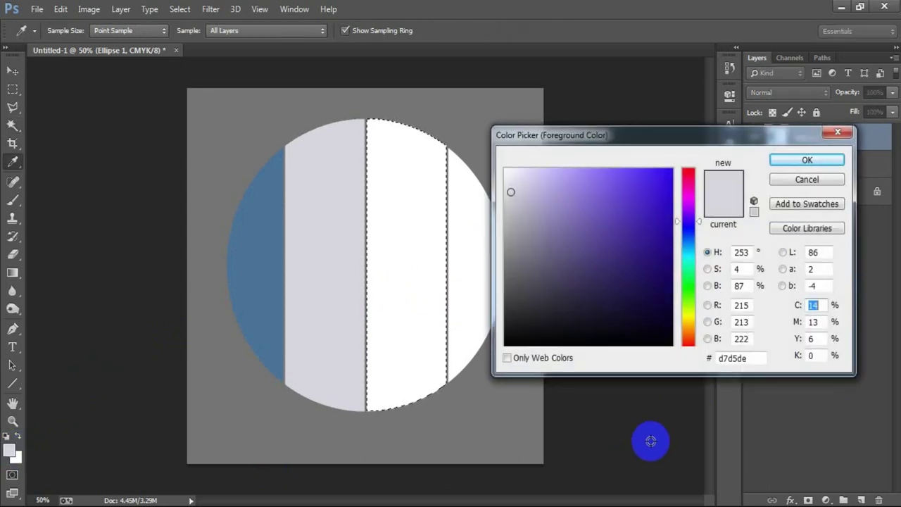
{"action": "left_click_drag", "start_coordinate": [754, 358], "coordinate": [713, 358]}
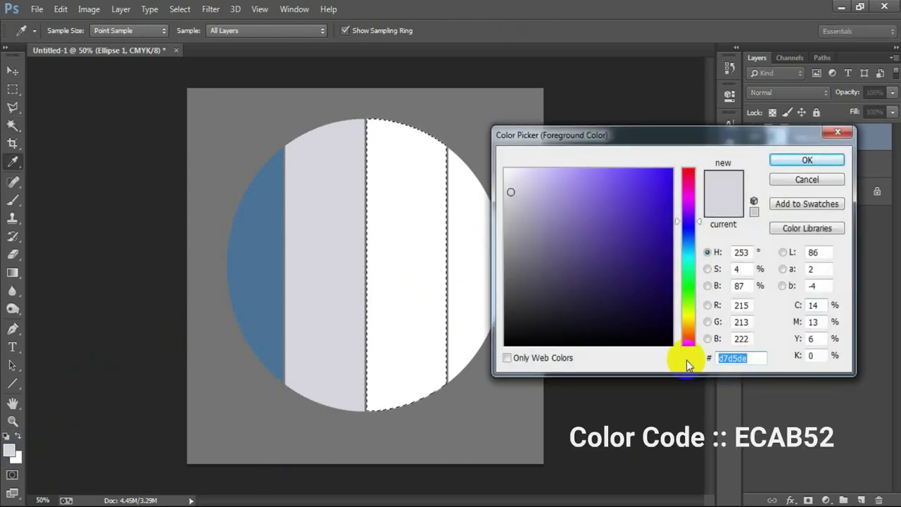
{"action": "type", "text": "ECAB52"}
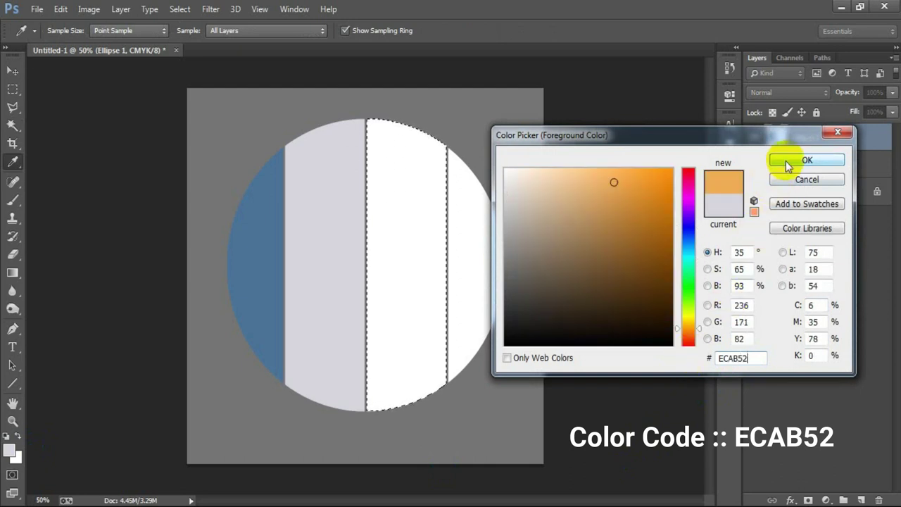
{"action": "left_click", "coordinate": [806, 160]}
{"action": "key", "text": "w"}
{"action": "key", "text": "alt+BackSpace"}
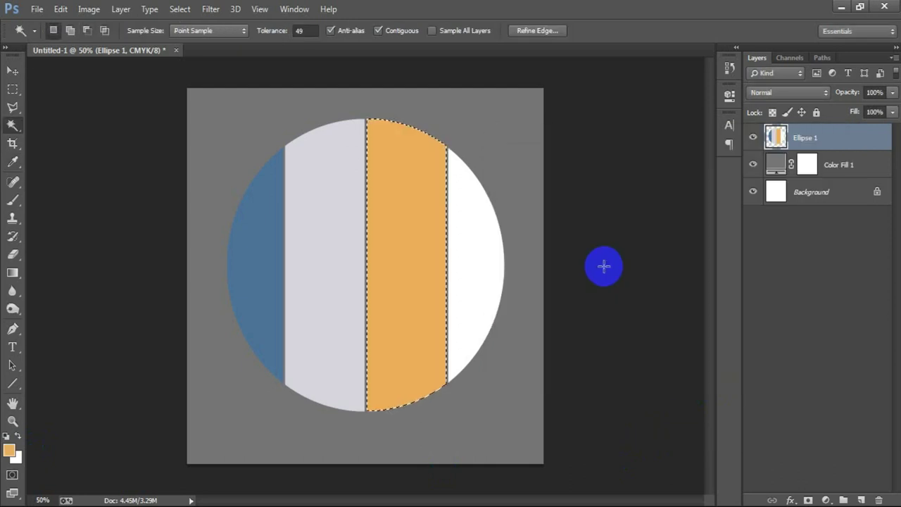
Select the rightmost strip, fill it with red #BE2F45 and deselect
{"action": "left_click", "coordinate": [481, 268]}
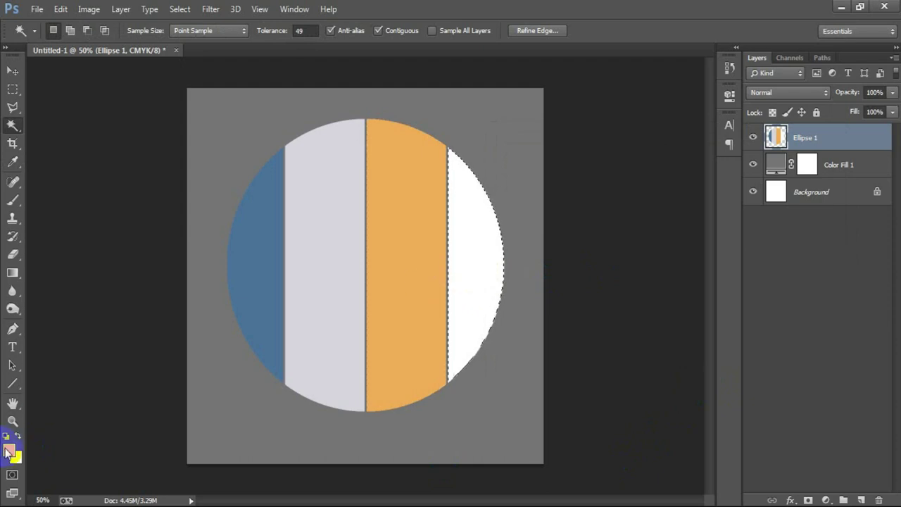
{"action": "left_click", "coordinate": [9, 451]}
{"action": "double_click", "coordinate": [732, 357]}
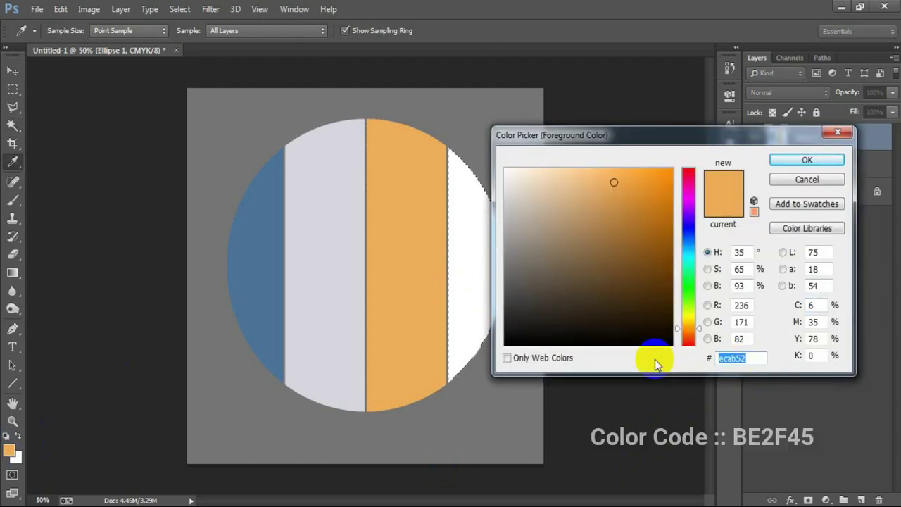
{"action": "type", "text": "BE"}
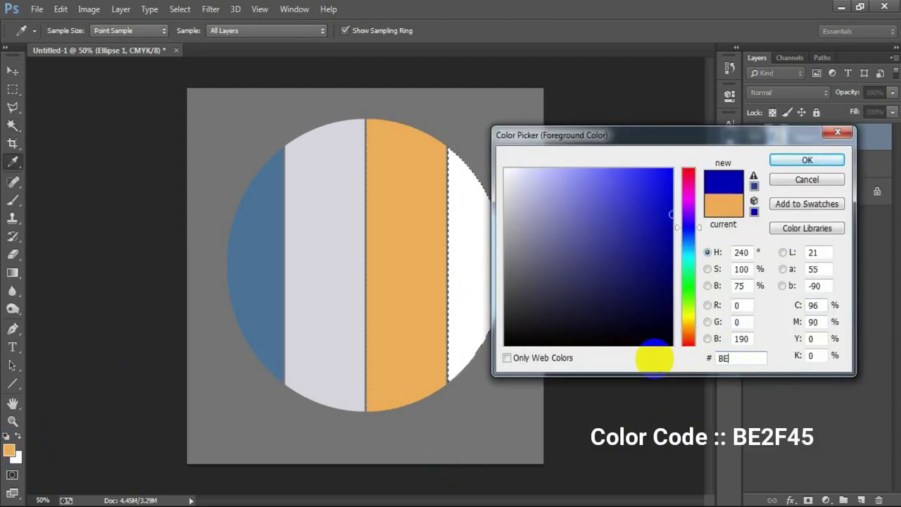
{"action": "type", "text": "2F"}
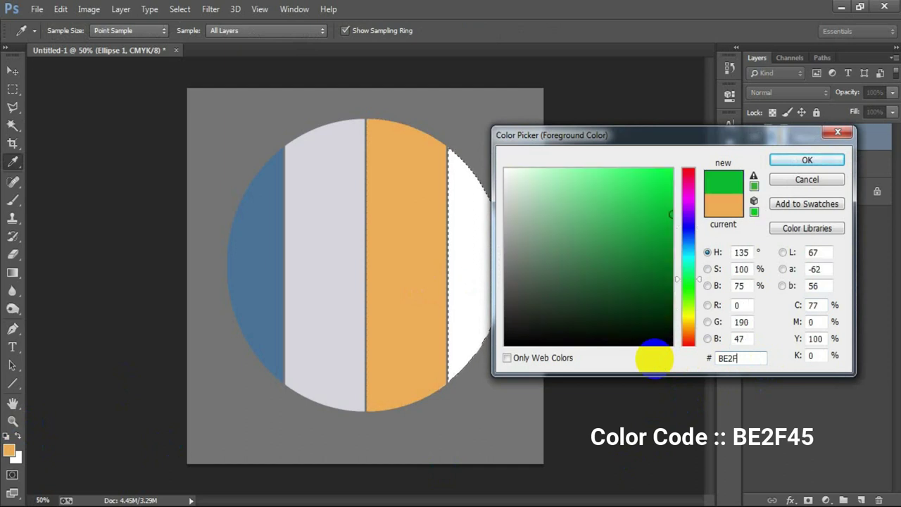
{"action": "type", "text": "45"}
{"action": "left_click", "coordinate": [781, 160]}
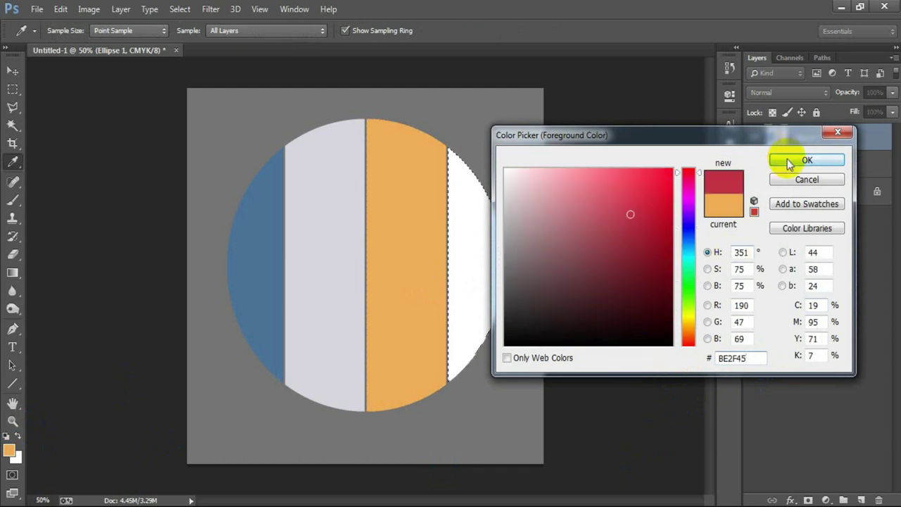
{"action": "key", "text": "w"}
{"action": "key", "text": "alt+BackSpace"}
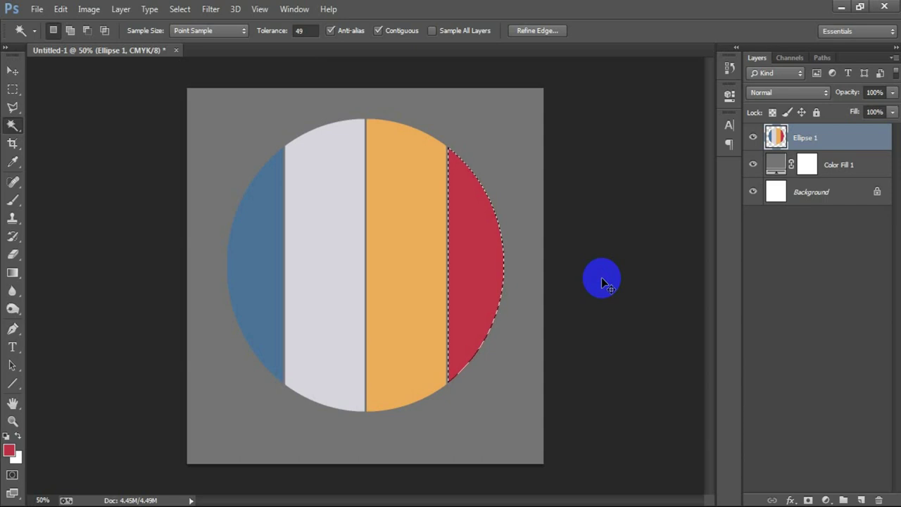
{"action": "key", "text": "ctrl+d"}
Switch to the Move tool and begin placing a linked file
{"action": "left_click", "coordinate": [12, 72]}
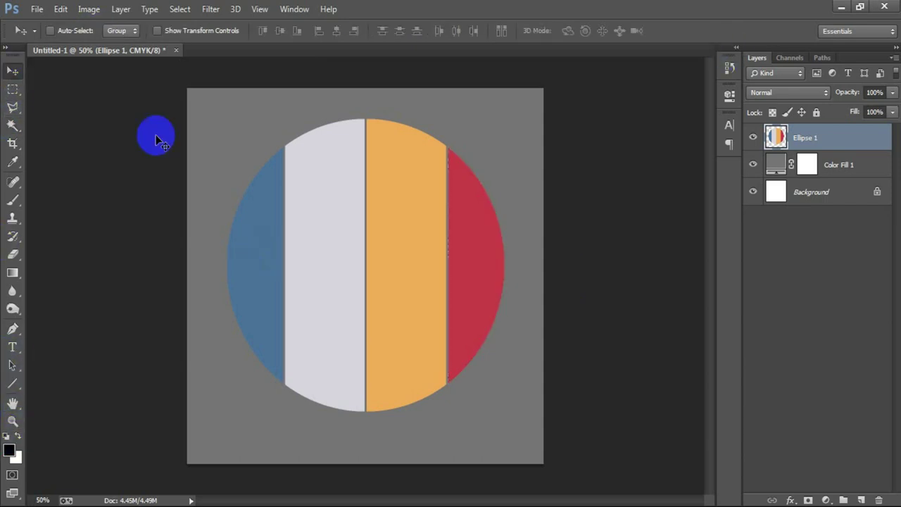
{"action": "left_click", "coordinate": [35, 9]}
{"action": "left_click", "coordinate": [90, 222]}
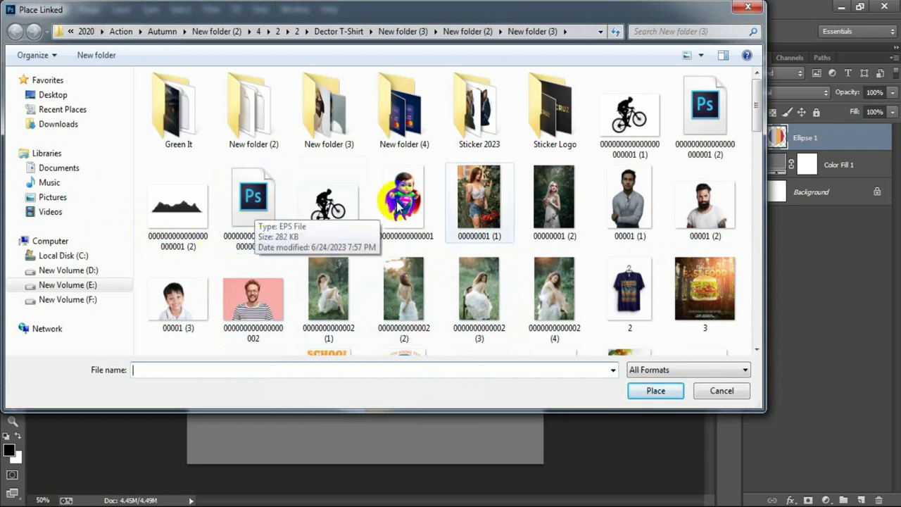
Place the mountain silhouette file, scale it up and position it across the circle's lower half
{"action": "left_click", "coordinate": [699, 136]}
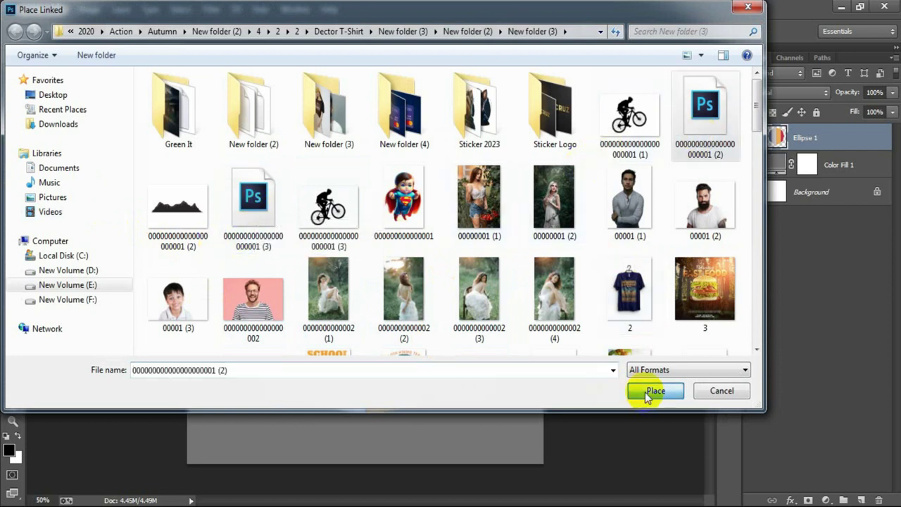
{"action": "left_click", "coordinate": [647, 391]}
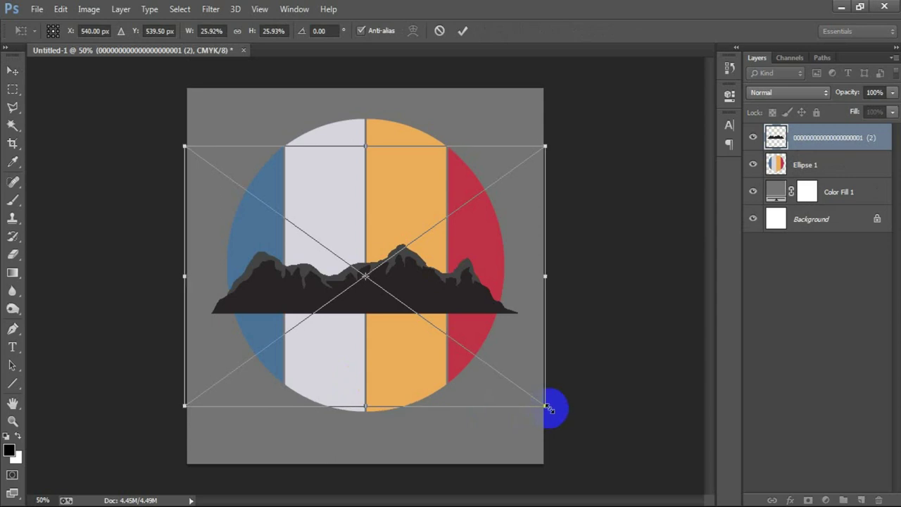
{"action": "left_click_drag", "start_coordinate": [542, 404], "coordinate": [648, 463]}
{"action": "mouse_move", "coordinate": [432, 307]}
{"action": "left_mouse_down"}
{"action": "mouse_move", "coordinate": [504, 344]}
{"action": "mouse_move", "coordinate": [501, 335]}
{"action": "left_mouse_up"}
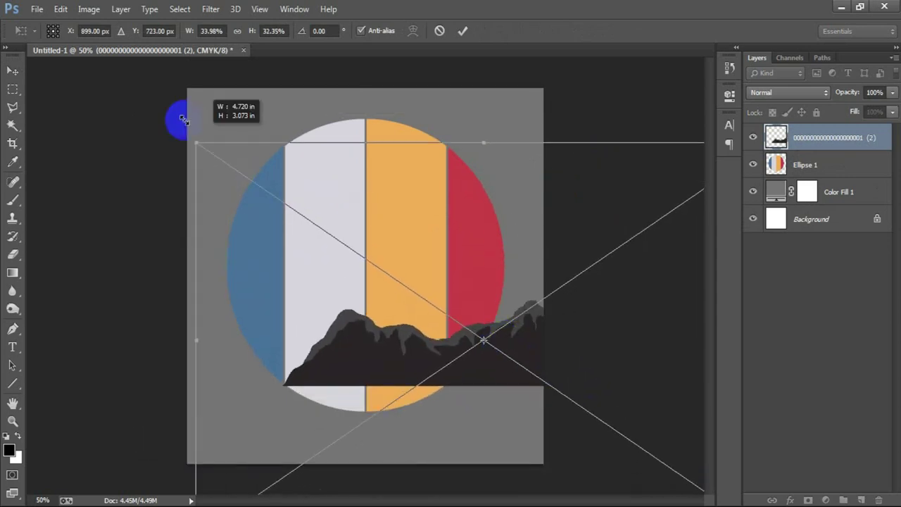
{"action": "left_click_drag", "start_coordinate": [250, 175], "coordinate": [94, 75]}
{"action": "mouse_move", "coordinate": [321, 346]}
{"action": "left_mouse_down"}
{"action": "mouse_move", "coordinate": [431, 333]}
{"action": "mouse_move", "coordinate": [436, 350]}
{"action": "mouse_move", "coordinate": [419, 340]}
{"action": "left_mouse_up"}
{"action": "left_click", "coordinate": [461, 34]}
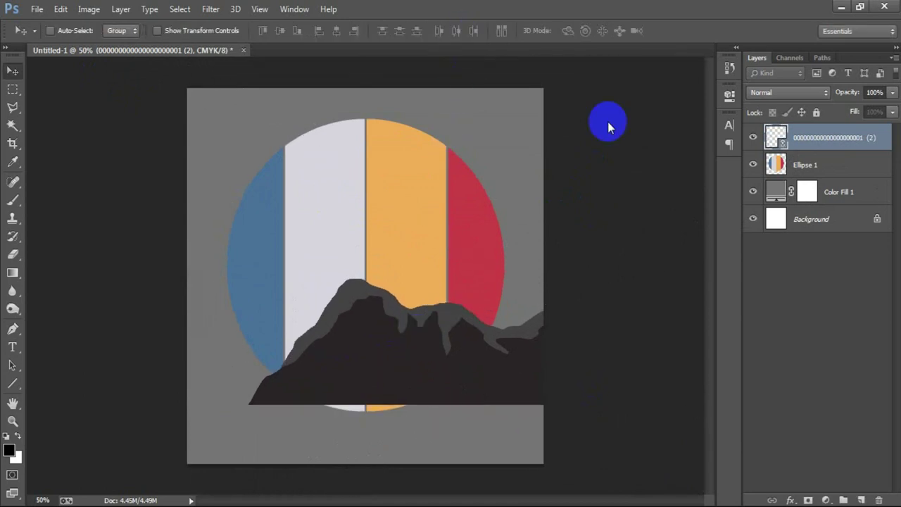
Rasterize the mountain layer and clip it to the striped circle
{"action": "right_click", "coordinate": [812, 143]}
{"action": "left_click", "coordinate": [588, 262]}
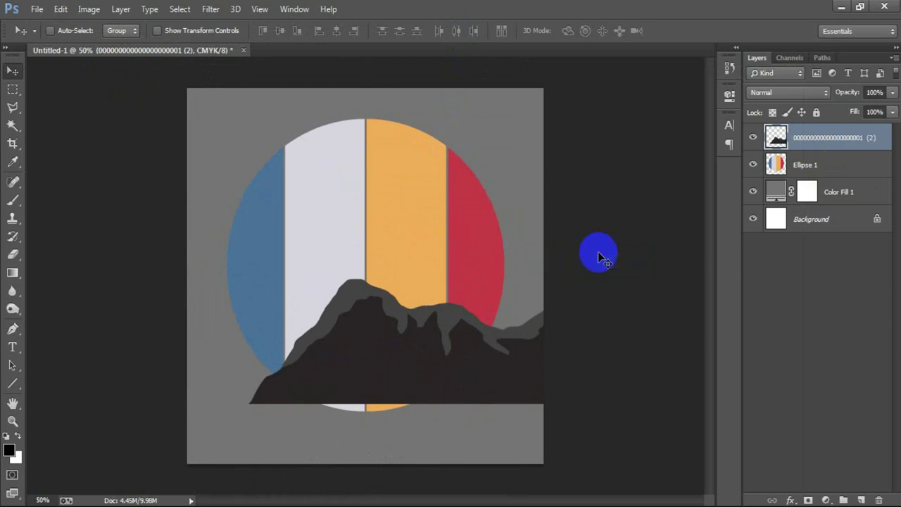
{"action": "left_click", "coordinate": [751, 139]}
{"action": "right_click", "coordinate": [839, 146]}
{"action": "left_click", "coordinate": [602, 246]}
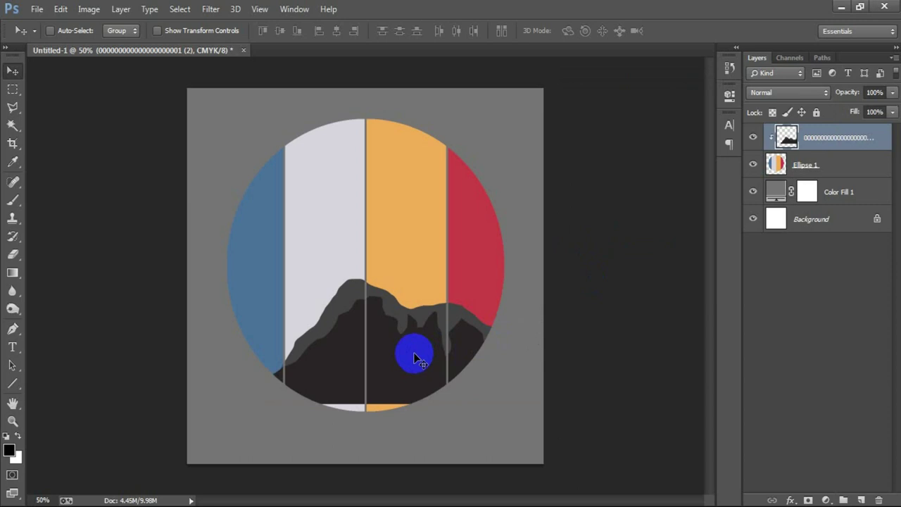
Set the mountains to Overlay and merge them with Ellipse 1 via Ctrl+E
{"action": "left_click", "coordinate": [775, 93]}
{"action": "left_click", "coordinate": [763, 275]}
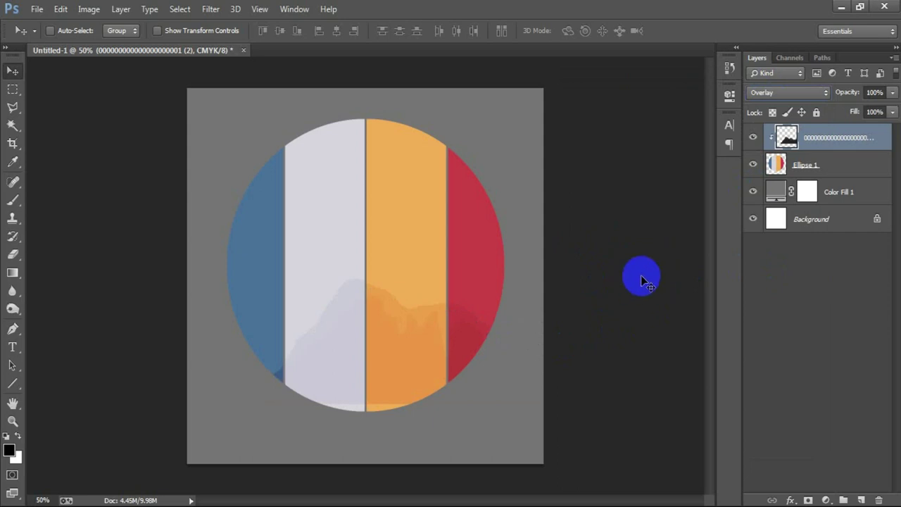
{"action": "left_click", "coordinate": [812, 166], "text": "shift"}
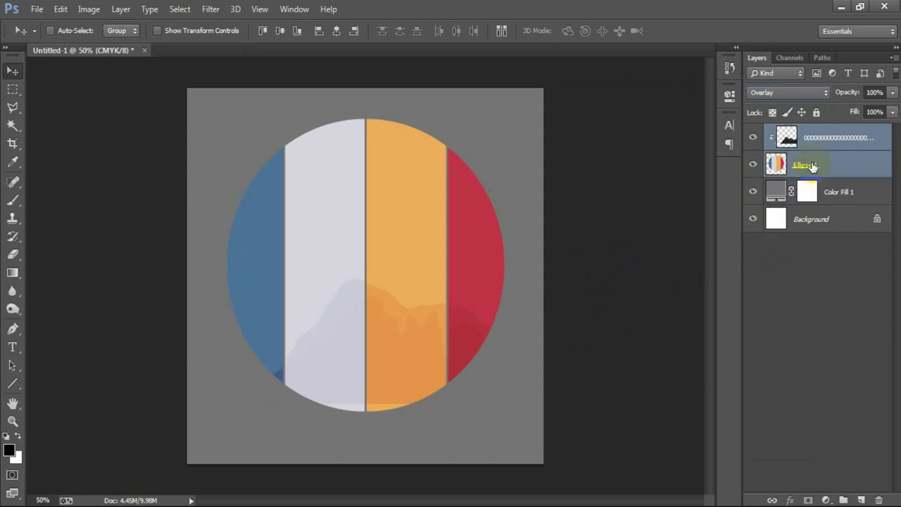
{"action": "left_click", "coordinate": [589, 270]}
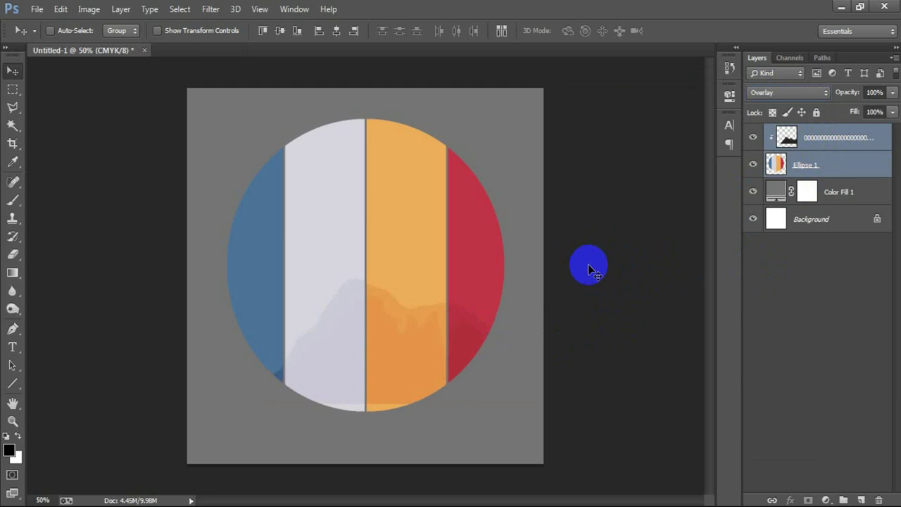
{"action": "key", "text": "ctrl+e"}
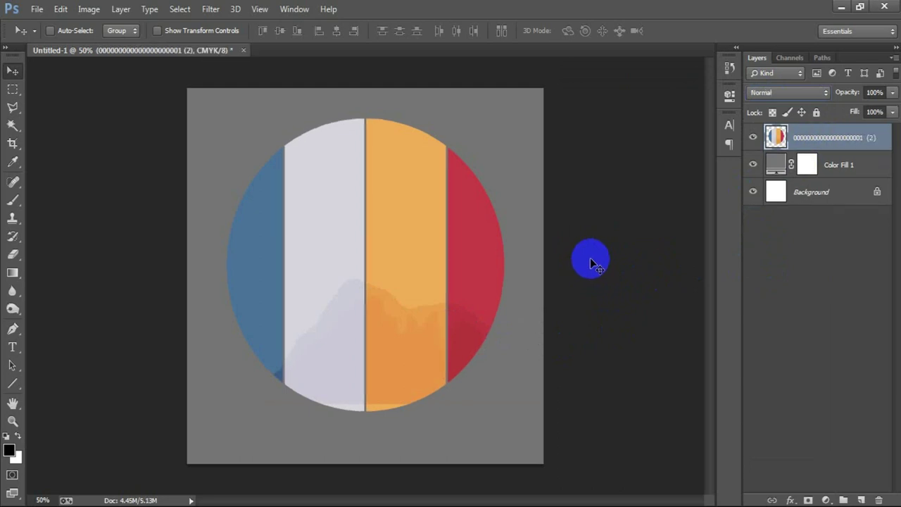
Place the mountain silhouette image as a linked file
{"action": "left_click", "coordinate": [36, 9]}
{"action": "left_click", "coordinate": [107, 223]}
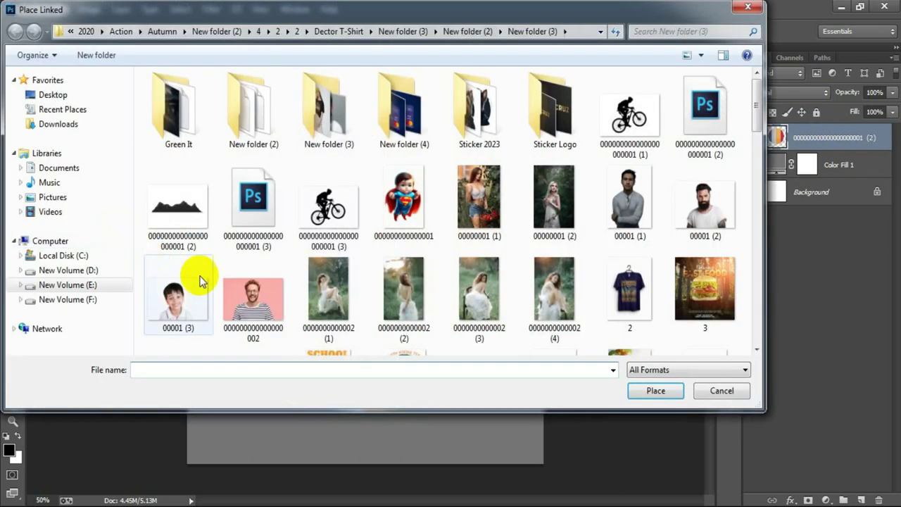
{"action": "left_click", "coordinate": [243, 221]}
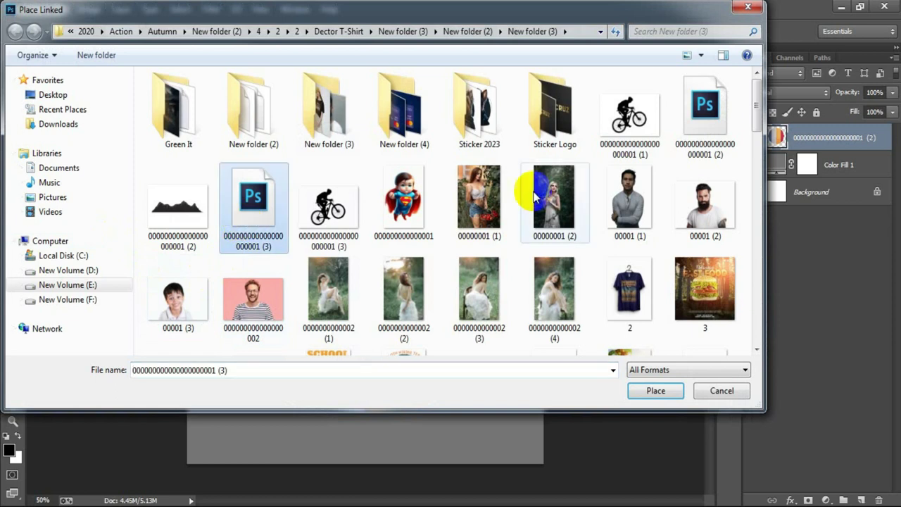
{"action": "left_click", "coordinate": [724, 128]}
{"action": "left_click", "coordinate": [662, 394]}
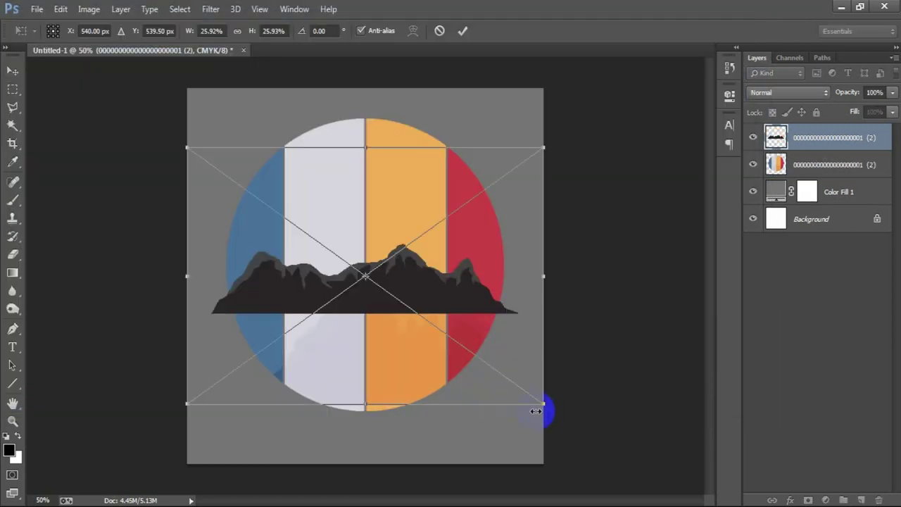
Enlarge the mountains, tilt them 8.87°, and stretch them across the canvas bottom
{"action": "left_click_drag", "start_coordinate": [542, 405], "coordinate": [629, 458]}
{"action": "left_click_drag", "start_coordinate": [683, 382], "coordinate": [689, 413]}
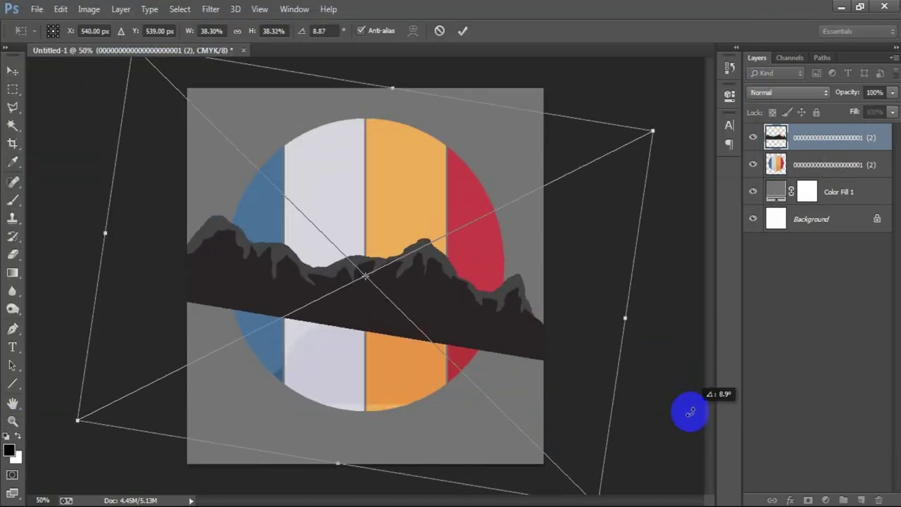
{"action": "left_click_drag", "start_coordinate": [457, 302], "coordinate": [475, 390]}
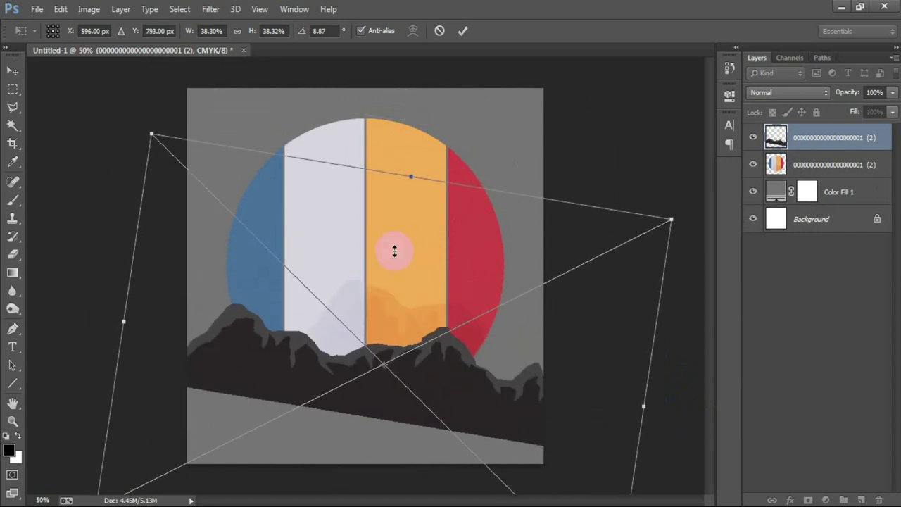
{"action": "left_click_drag", "start_coordinate": [152, 133], "coordinate": [114, 92]}
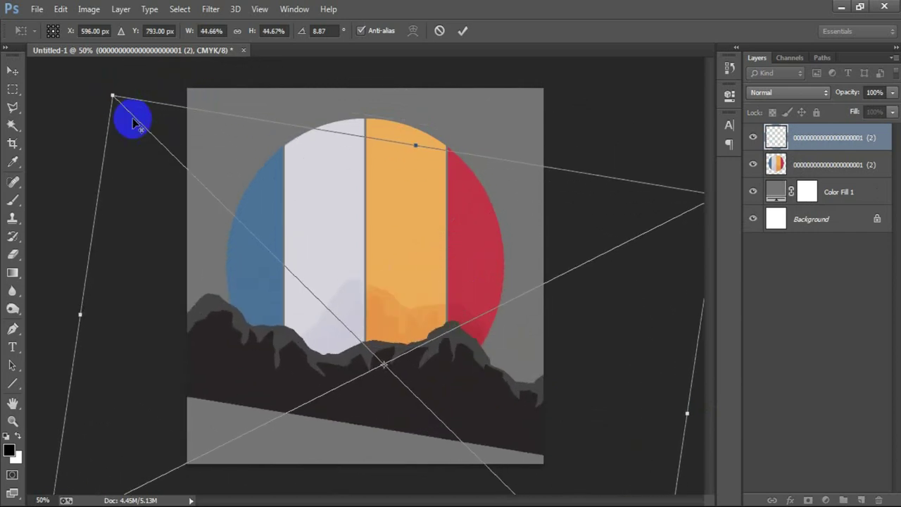
{"action": "left_click_drag", "start_coordinate": [416, 144], "coordinate": [426, 119]}
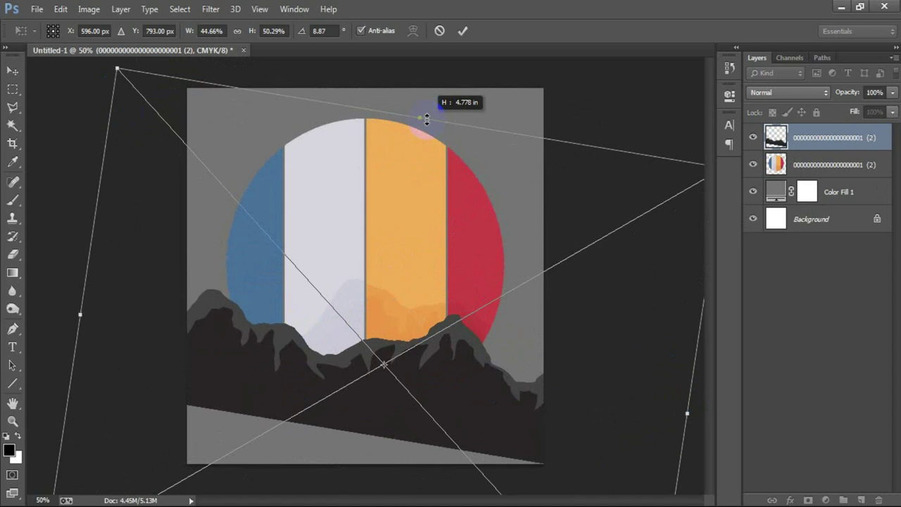
{"action": "mouse_move", "coordinate": [387, 377]}
{"action": "left_mouse_down"}
{"action": "mouse_move", "coordinate": [409, 382]}
{"action": "mouse_move", "coordinate": [395, 387]}
{"action": "mouse_move", "coordinate": [401, 381]}
{"action": "left_mouse_up"}
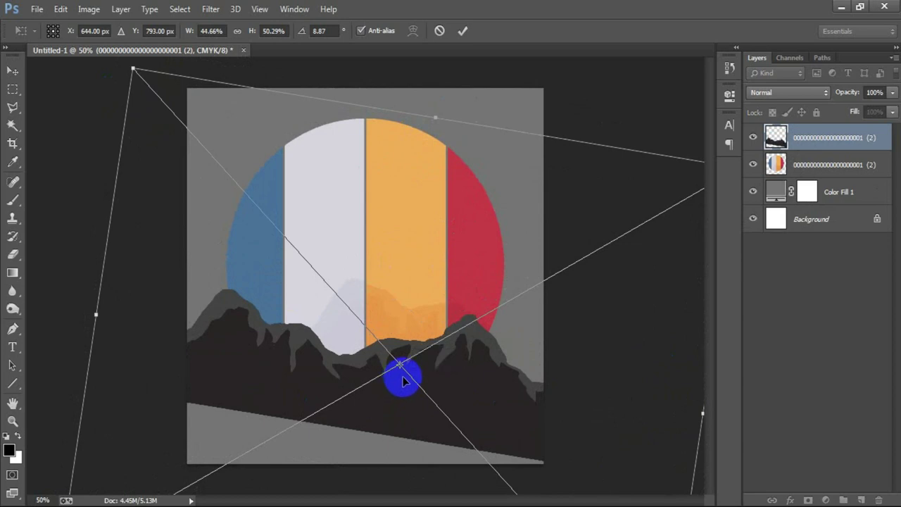
{"action": "left_click", "coordinate": [462, 30]}
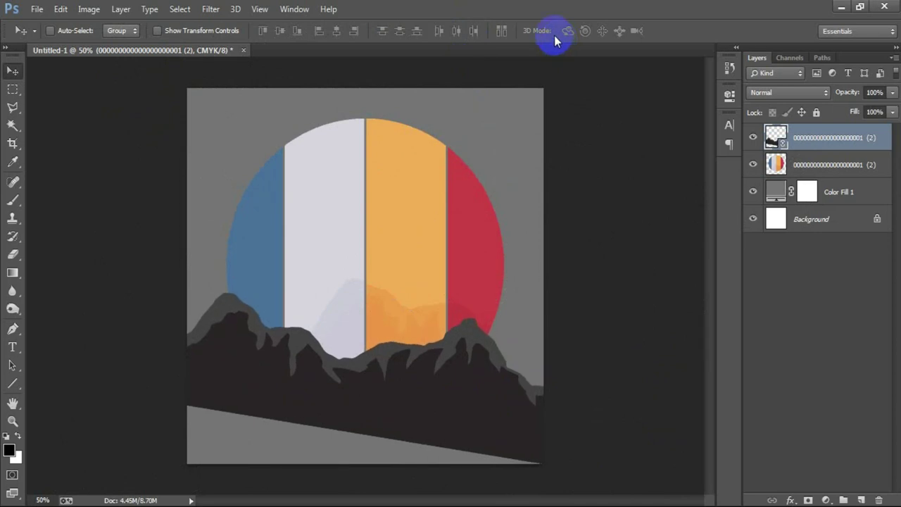
Rasterize the mountain layer and load its outline as a selection
{"action": "right_click", "coordinate": [844, 138]}
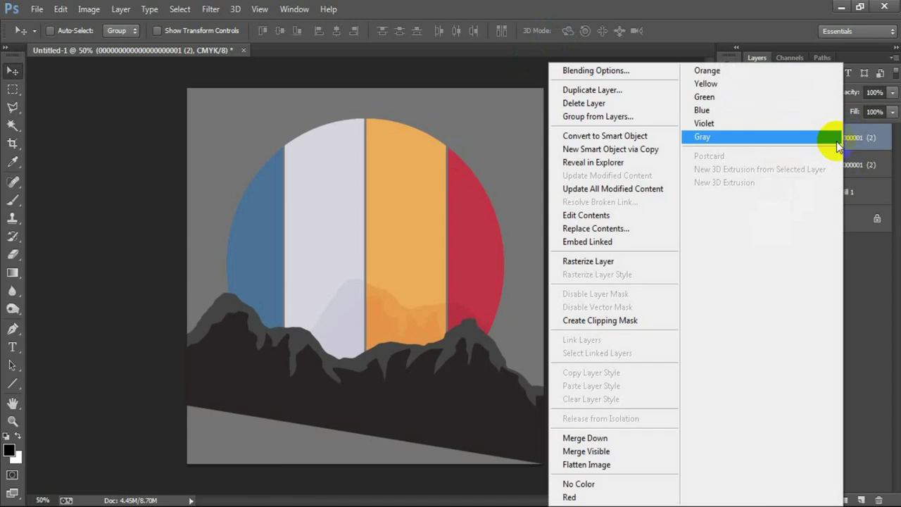
{"action": "left_click", "coordinate": [591, 261]}
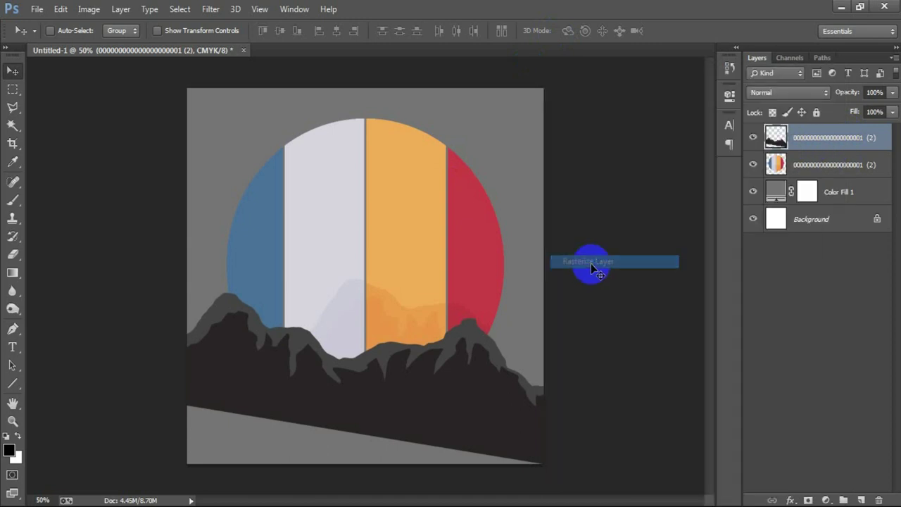
{"action": "left_click", "coordinate": [752, 137]}
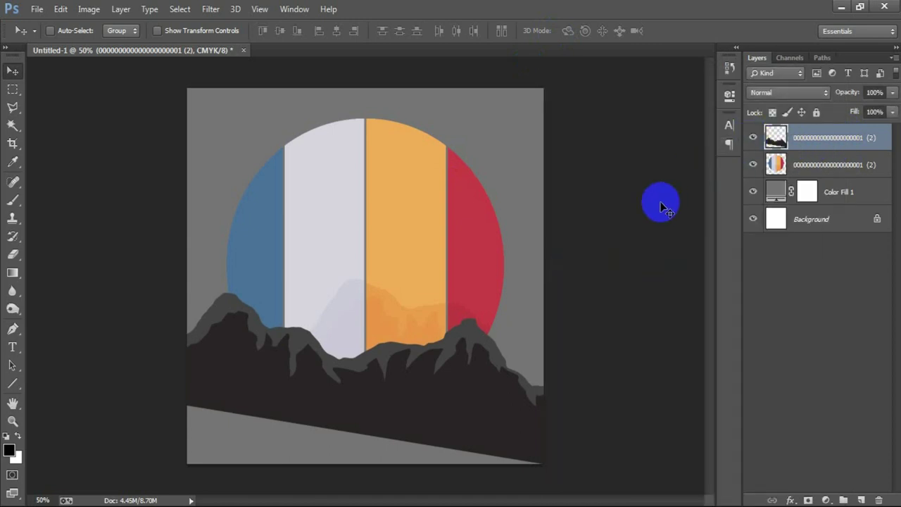
{"action": "left_click", "coordinate": [775, 137], "text": "ctrl"}
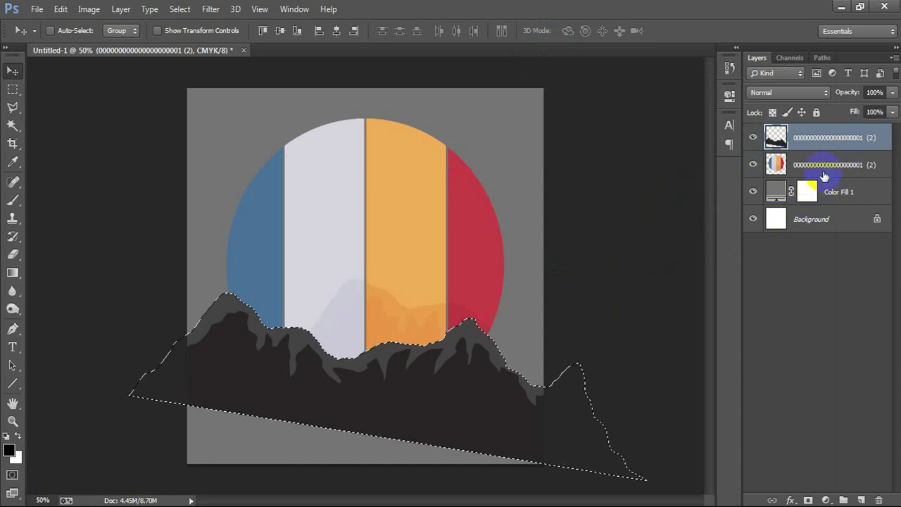
Cut the mountain shape out of the flag circle and delete the mountain layer
{"action": "left_click", "coordinate": [770, 169]}
{"action": "left_click", "coordinate": [752, 165]}
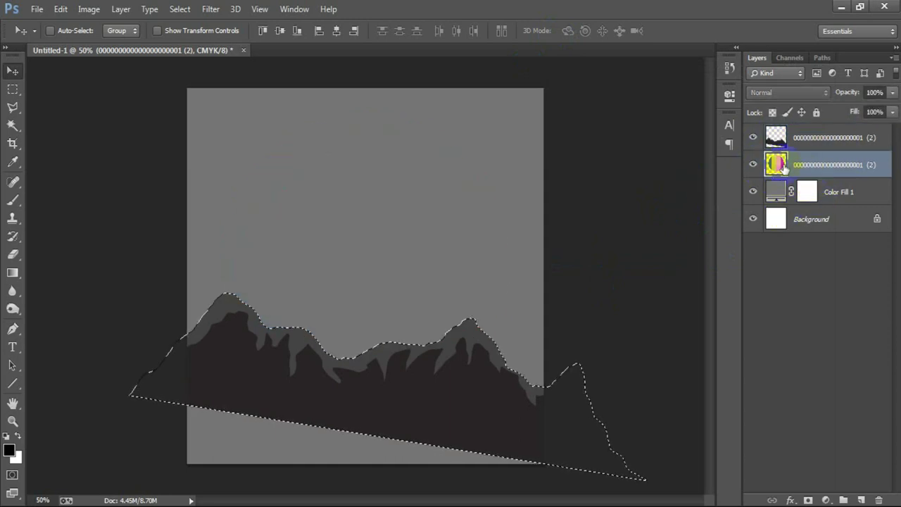
{"action": "left_click", "coordinate": [753, 165]}
{"action": "key", "text": "ctrl+d"}
{"action": "left_click", "coordinate": [808, 141]}
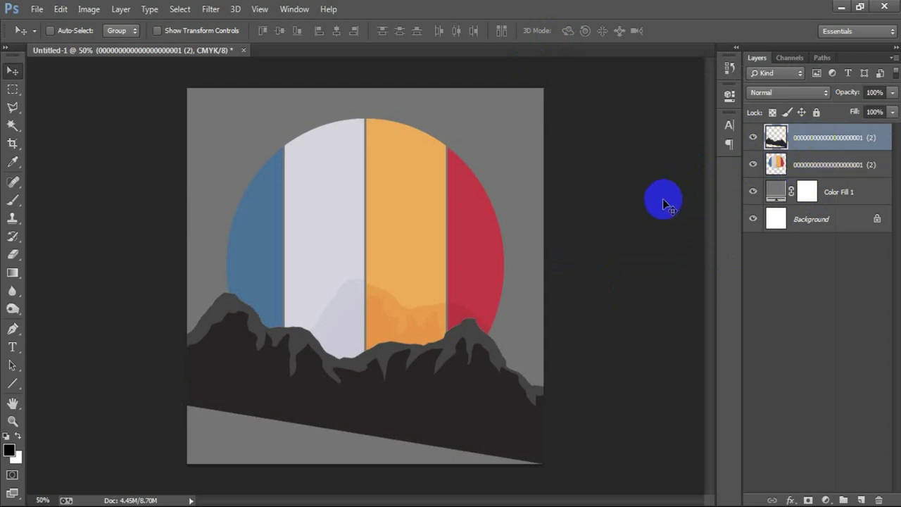
{"action": "key", "text": "Delete"}
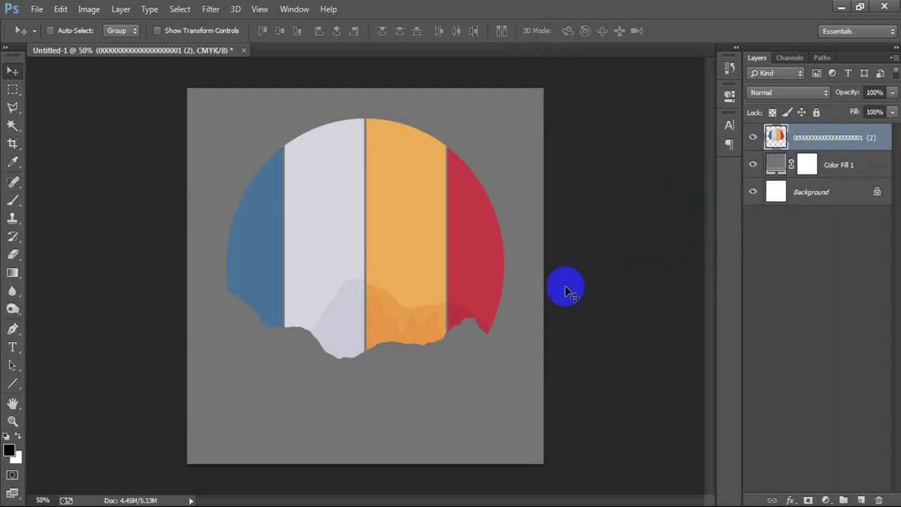
{"action": "left_click", "coordinate": [36, 9]}
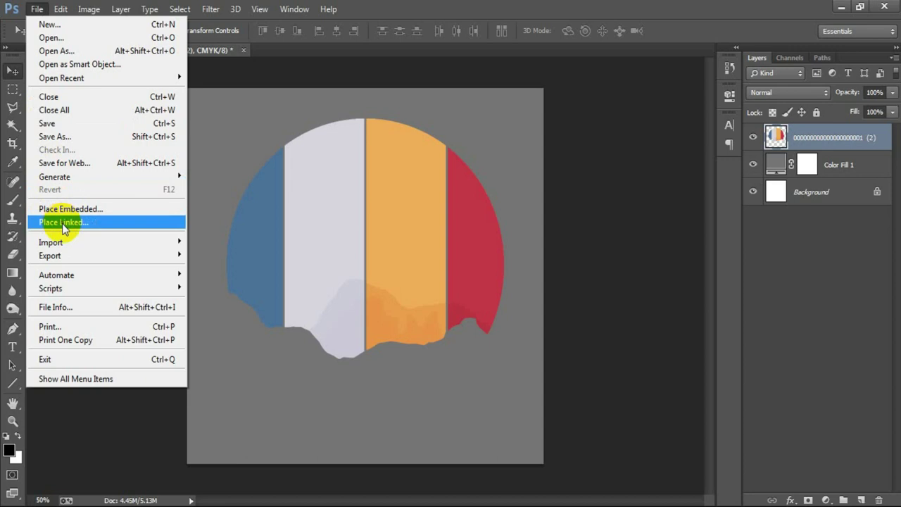
Place the cyclist silhouette image as a linked file
{"action": "left_click", "coordinate": [62, 223]}
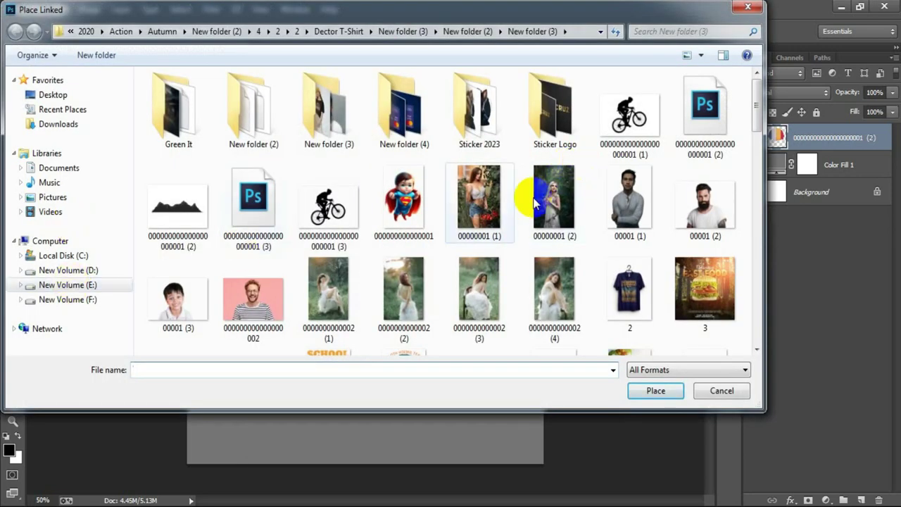
{"action": "left_click", "coordinate": [253, 203]}
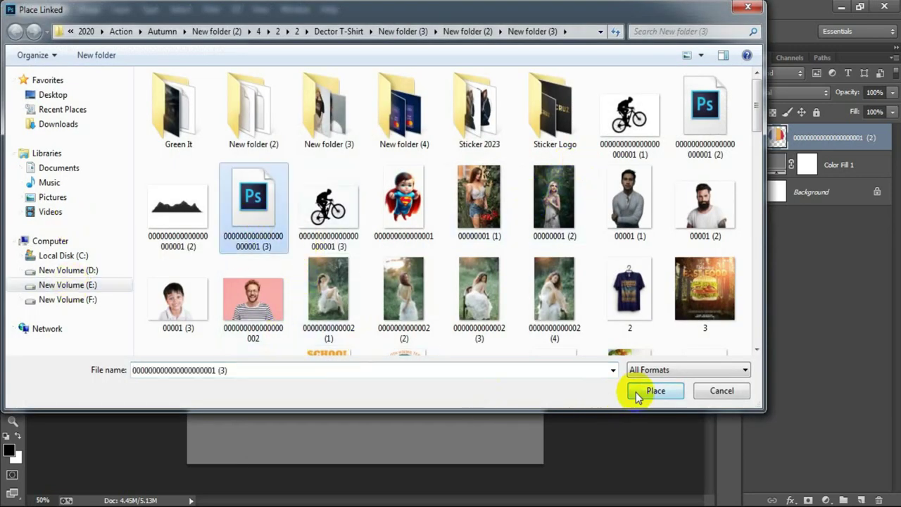
{"action": "left_click", "coordinate": [635, 390]}
Scale the cyclist to about 17%, tilt it about 4° over the circle's top, nudge up
{"action": "mouse_move", "coordinate": [543, 404]}
{"action": "left_mouse_down"}
{"action": "mouse_move", "coordinate": [439, 334]}
{"action": "mouse_move", "coordinate": [430, 253]}
{"action": "mouse_move", "coordinate": [436, 259]}
{"action": "left_mouse_up"}
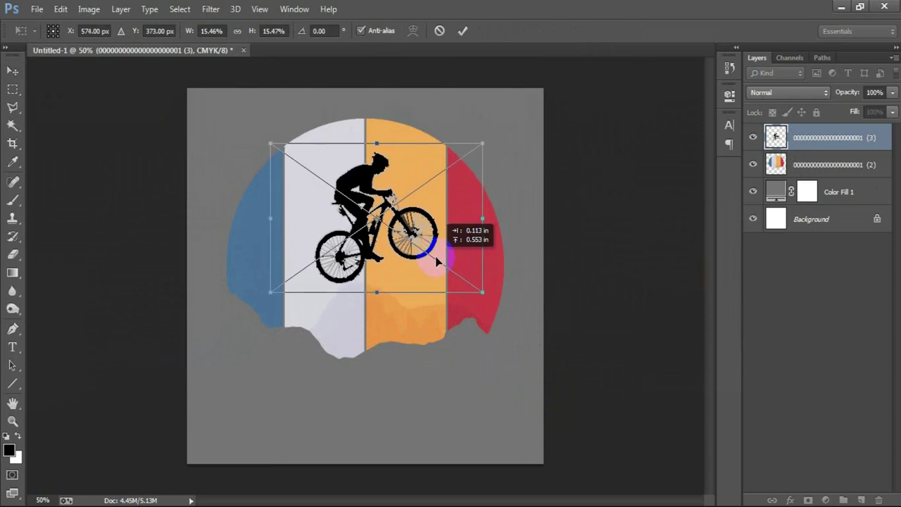
{"action": "left_click_drag", "start_coordinate": [436, 260], "coordinate": [437, 262]}
{"action": "left_click_drag", "start_coordinate": [479, 295], "coordinate": [493, 296]}
{"action": "left_click_drag", "start_coordinate": [464, 260], "coordinate": [466, 267]}
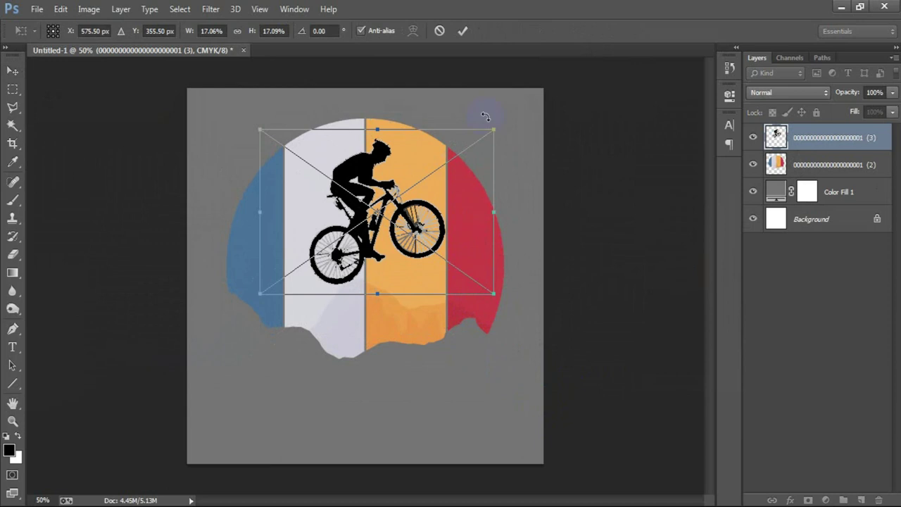
{"action": "left_click_drag", "start_coordinate": [499, 303], "coordinate": [517, 296]}
{"action": "left_click", "coordinate": [463, 31]}
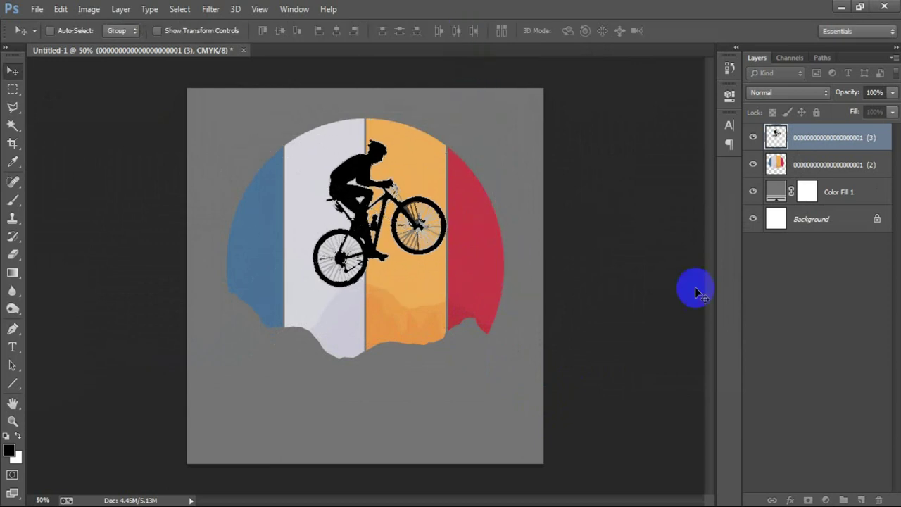
{"action": "key", "text": "Up"}
{"action": "key", "text": "Up"}
{"action": "key", "text": "Up"}
{"action": "key", "text": "Up"}
{"action": "key", "text": "Up"}
{"action": "key", "text": "Up"}
{"action": "key", "text": "Up"}
{"action": "key", "text": "Up"}
{"action": "key", "text": "Up"}
{"action": "key", "text": "Up"}
{"action": "key", "text": "Up"}
{"action": "key", "text": "Up"}
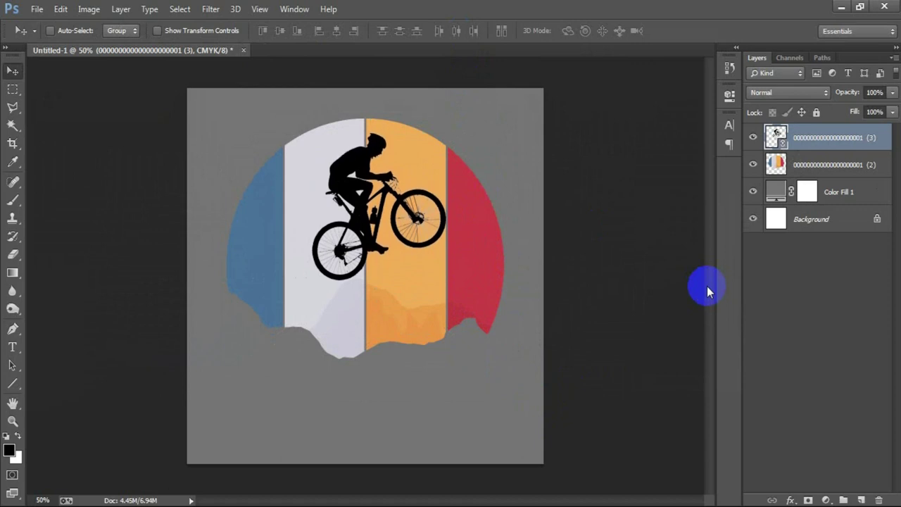
Rasterize the cyclist layer and load its shape as a selection
{"action": "right_click", "coordinate": [819, 140]}
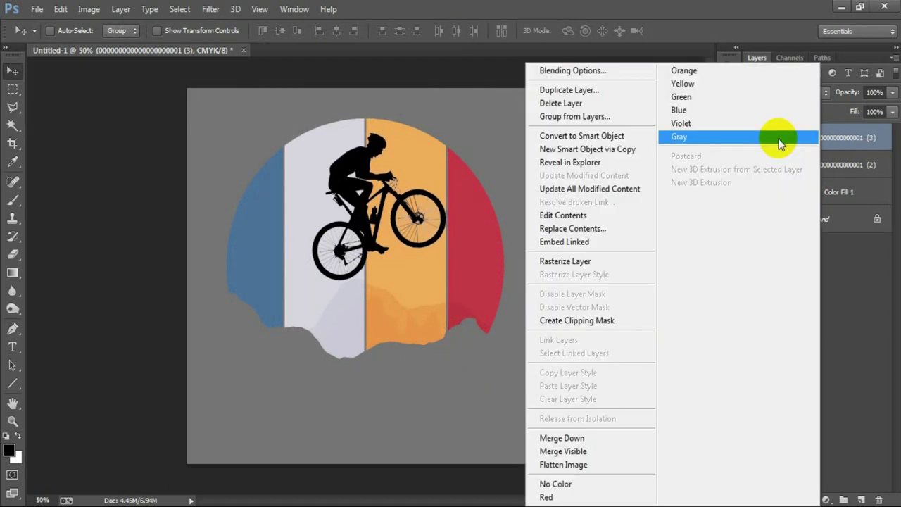
{"action": "left_click", "coordinate": [556, 260]}
{"action": "left_click", "coordinate": [774, 137], "text": "ctrl"}
Cut the cyclist shape out of the tricolour circle and delete the cyclist layer
{"action": "left_click", "coordinate": [774, 164]}
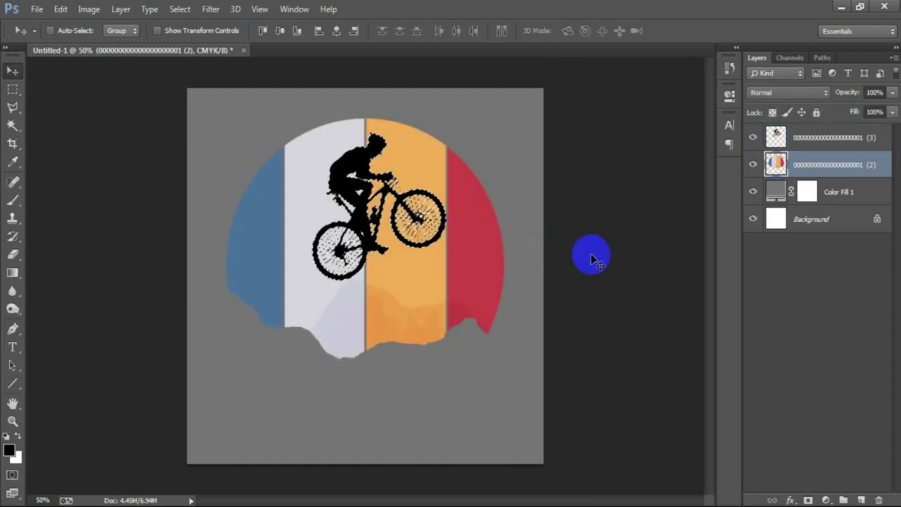
{"action": "key", "text": "ctrl+d"}
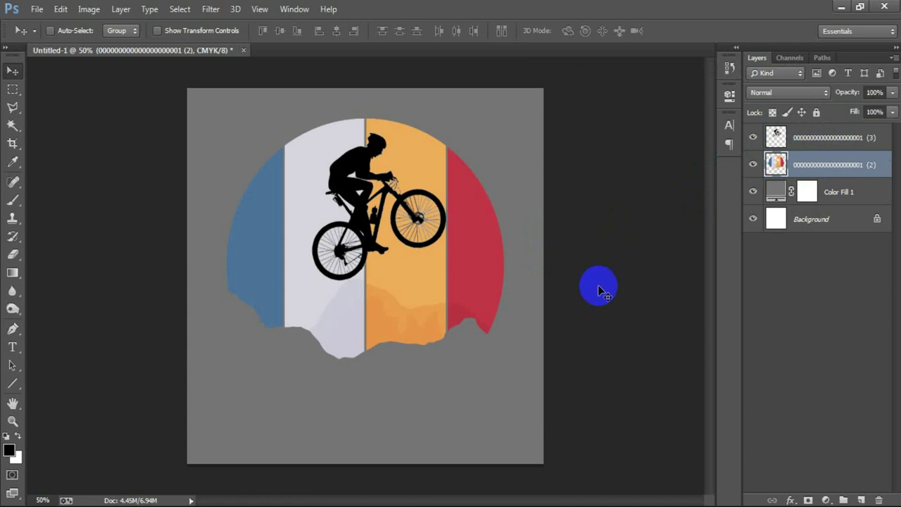
{"action": "left_click", "coordinate": [844, 138]}
{"action": "key", "text": "Delete"}
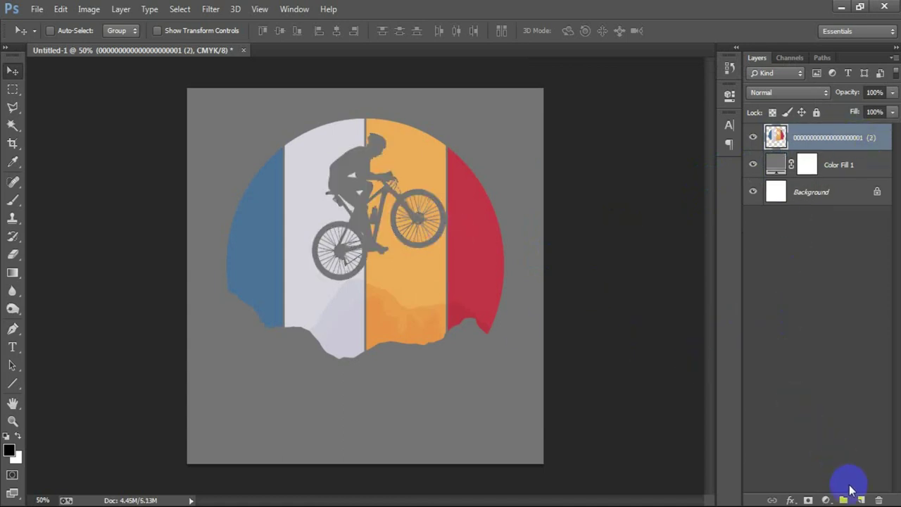
{"action": "left_click", "coordinate": [860, 498]}
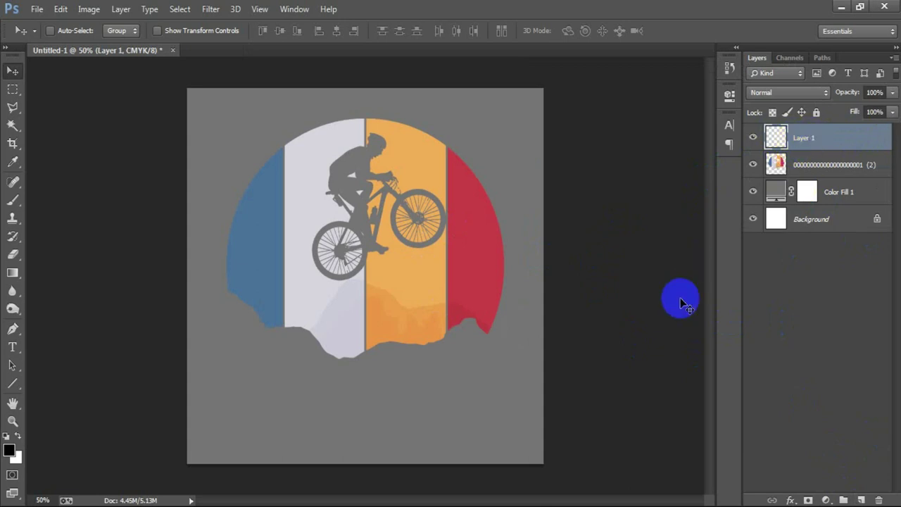
Draw a small circle in the blue stripe with the Ellipse Tool
{"action": "left_click", "coordinate": [27, 387]}
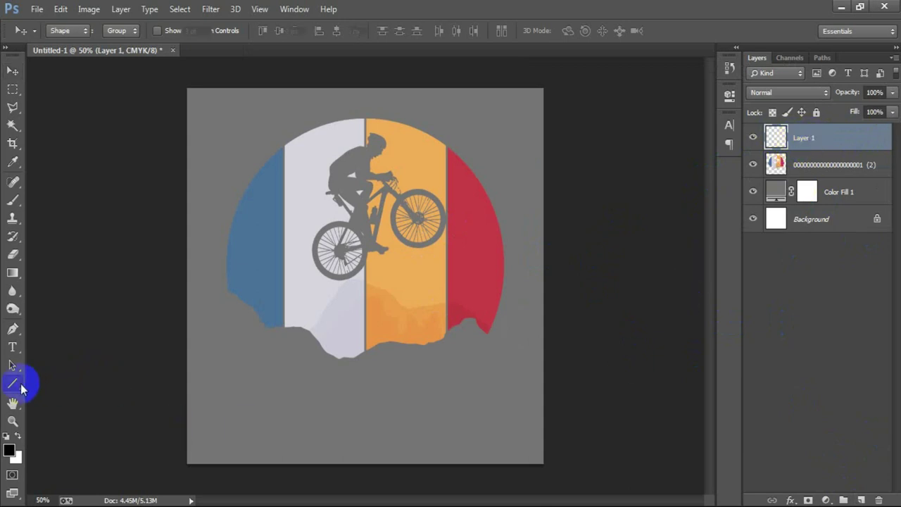
{"action": "left_click", "coordinate": [71, 408]}
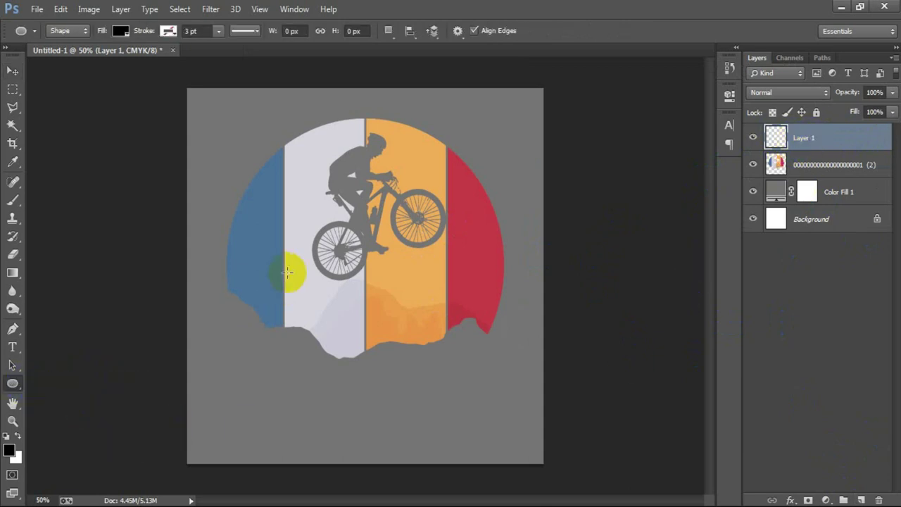
{"action": "left_click_drag", "start_coordinate": [257, 252], "coordinate": [279, 311]}
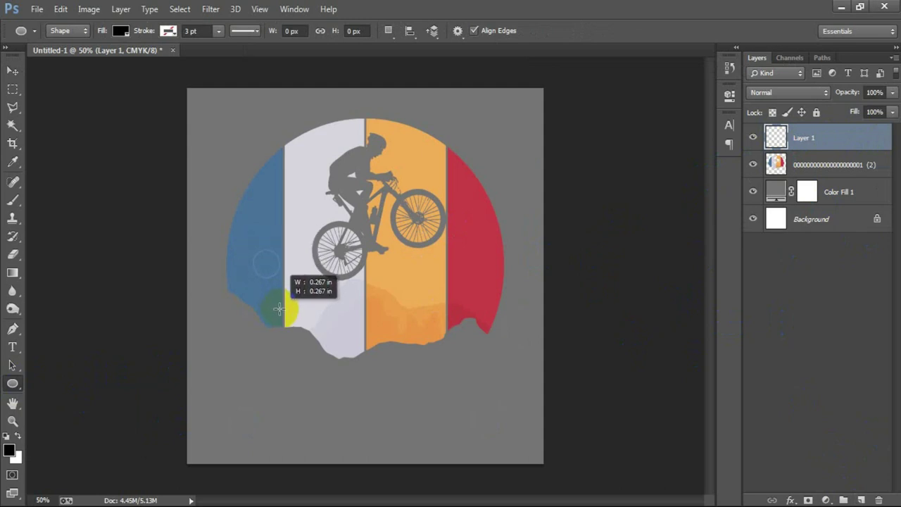
{"action": "left_click_drag", "start_coordinate": [280, 311], "coordinate": [280, 311]}
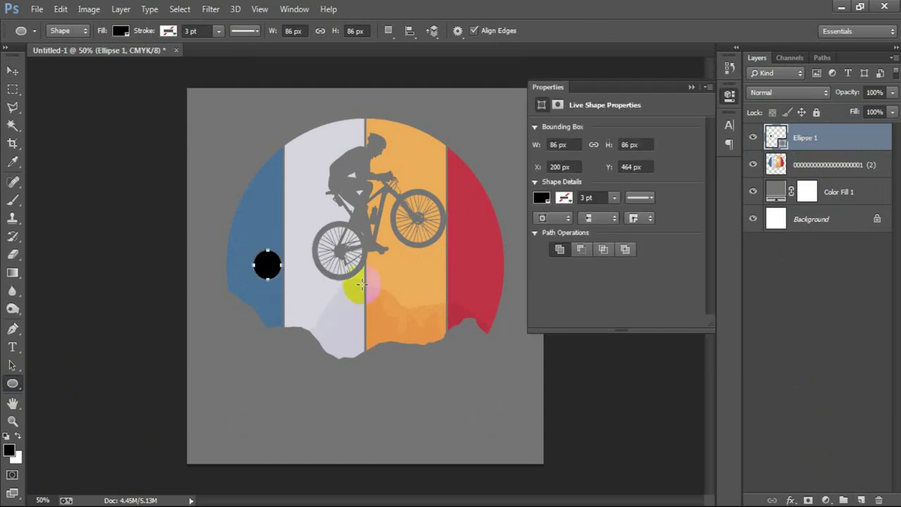
Fill the small circle white and shift it slightly left of the cyclist
{"action": "left_click", "coordinate": [541, 199]}
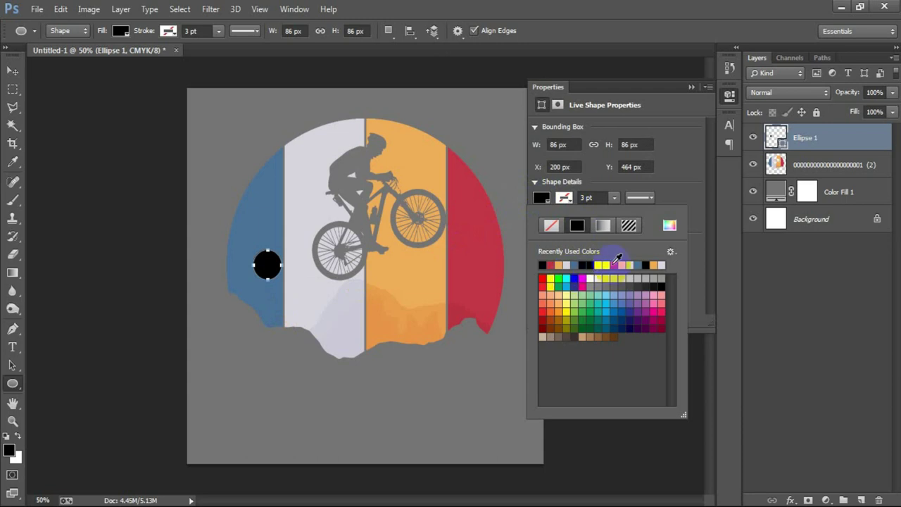
{"action": "left_click", "coordinate": [609, 265]}
{"action": "left_click", "coordinate": [691, 87]}
{"action": "left_click", "coordinate": [13, 71]}
{"action": "left_click_drag", "start_coordinate": [267, 264], "coordinate": [265, 264]}
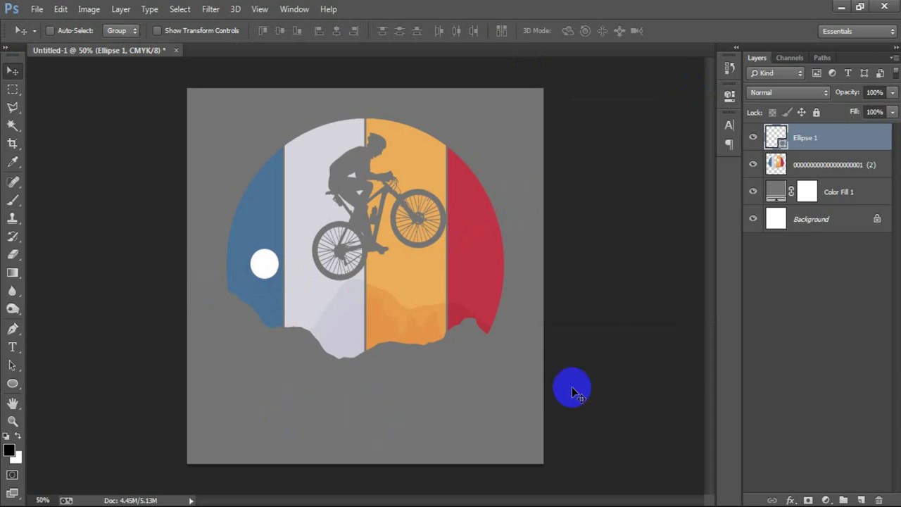
{"action": "left_click", "coordinate": [861, 499]}
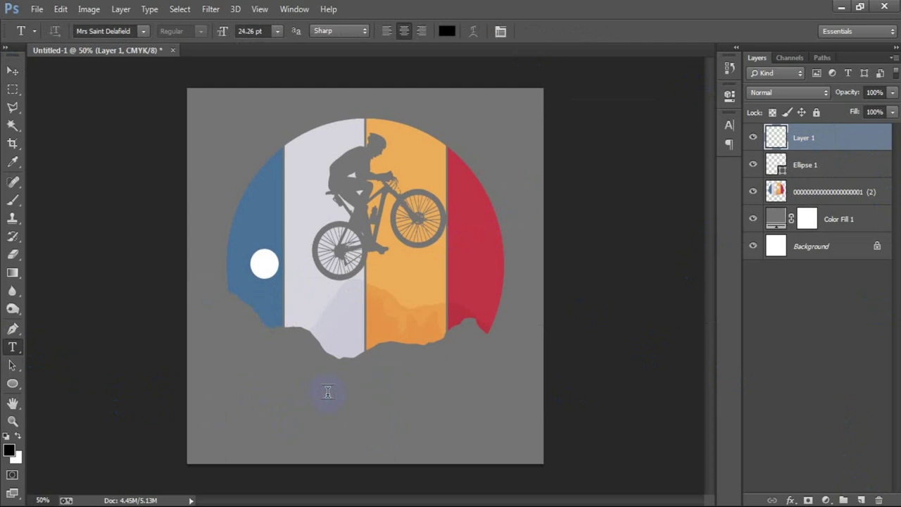
Type 'RIDE ON' below the badge artwork
{"action": "left_click", "coordinate": [408, 401]}
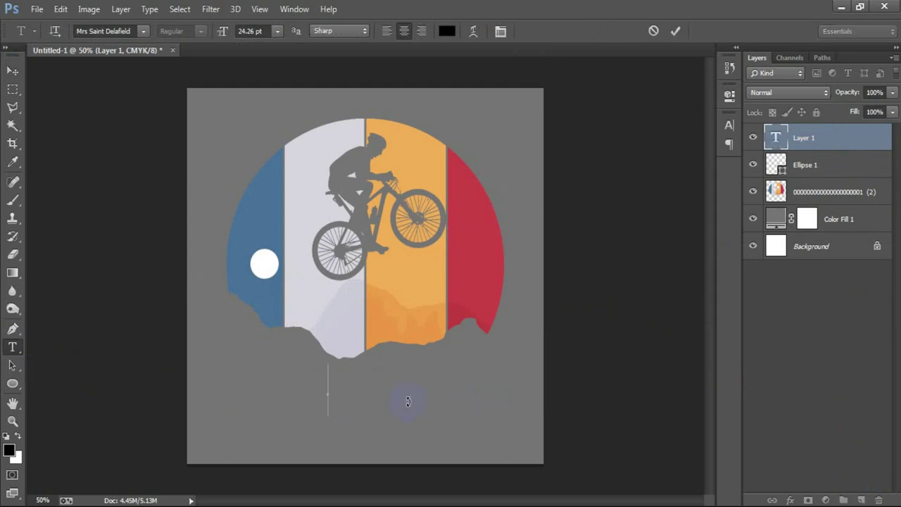
{"action": "type", "text": "RIDE ON"}
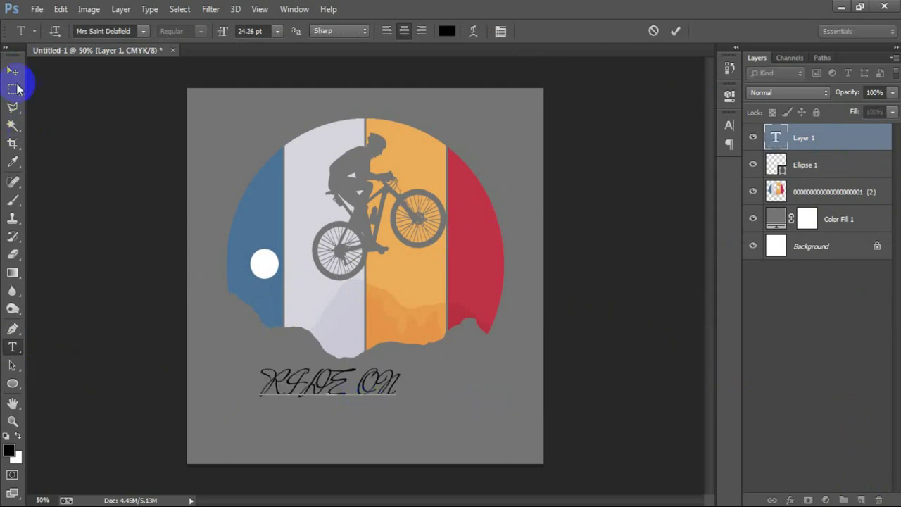
{"action": "left_click", "coordinate": [13, 70]}
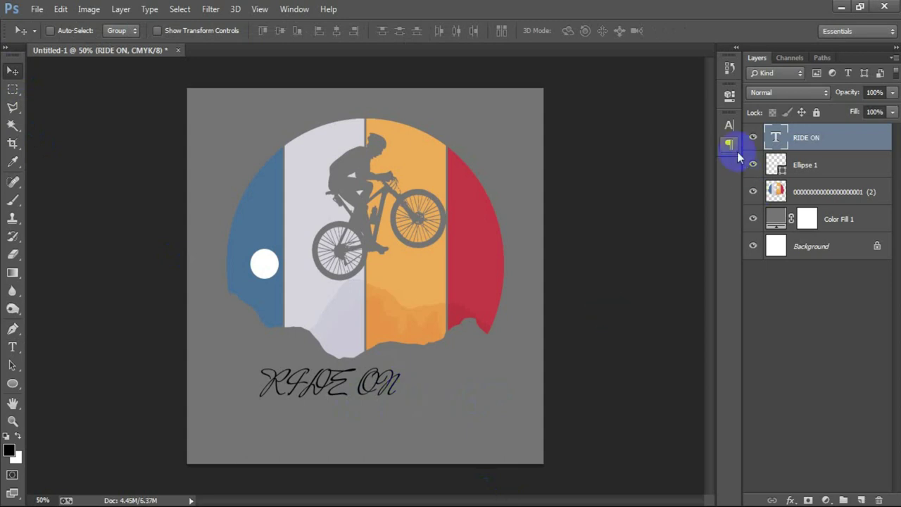
Set RIDE ON to Montserrat ExtraBold in white
{"action": "left_click", "coordinate": [729, 125]}
{"action": "left_click", "coordinate": [609, 133]}
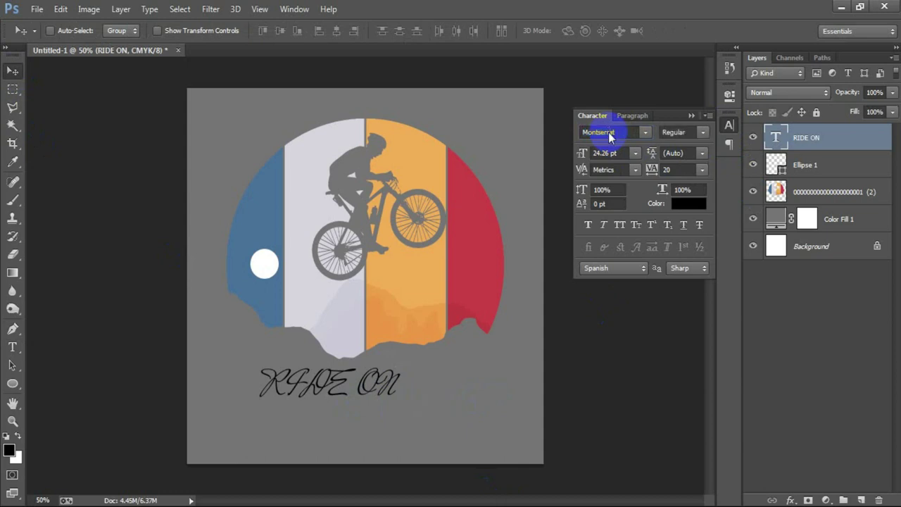
{"action": "key", "text": "Return"}
{"action": "left_click", "coordinate": [702, 132]}
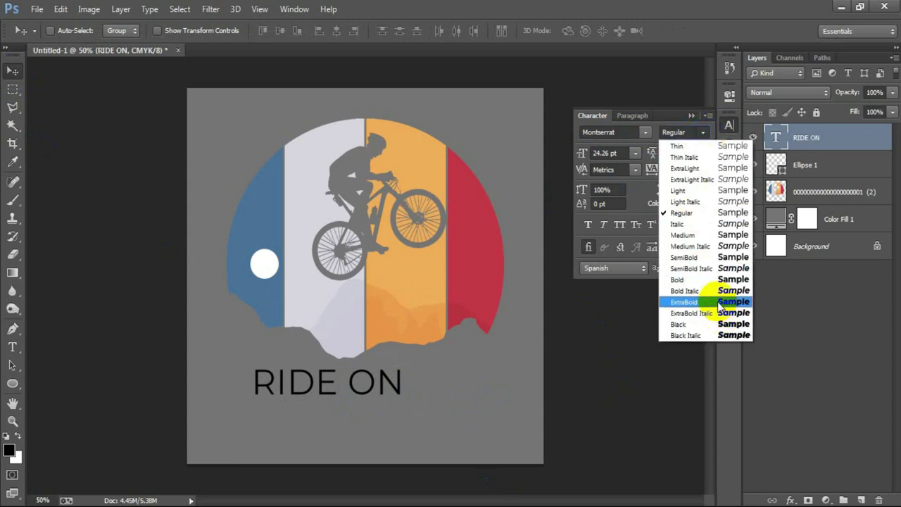
{"action": "left_click", "coordinate": [725, 302]}
{"action": "left_click", "coordinate": [690, 204]}
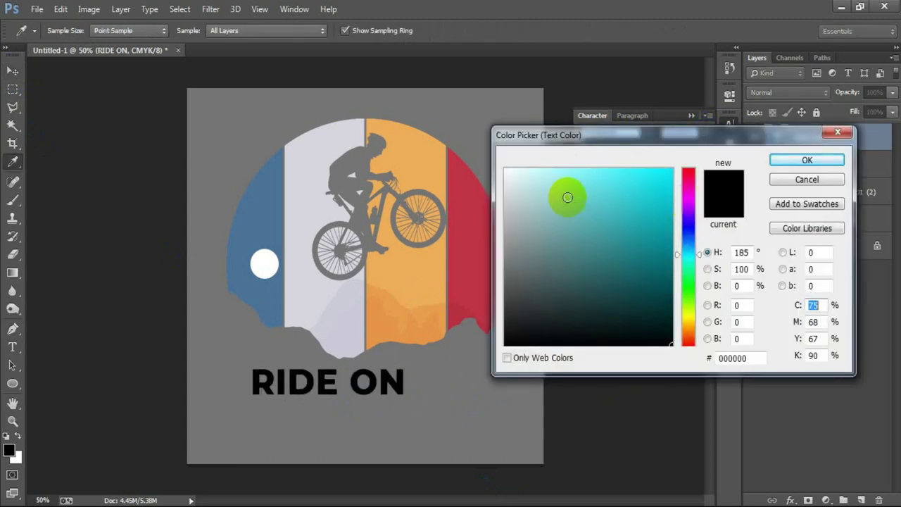
{"action": "left_click_drag", "start_coordinate": [577, 204], "coordinate": [507, 169]}
{"action": "left_click", "coordinate": [805, 157]}
{"action": "left_click", "coordinate": [691, 116]}
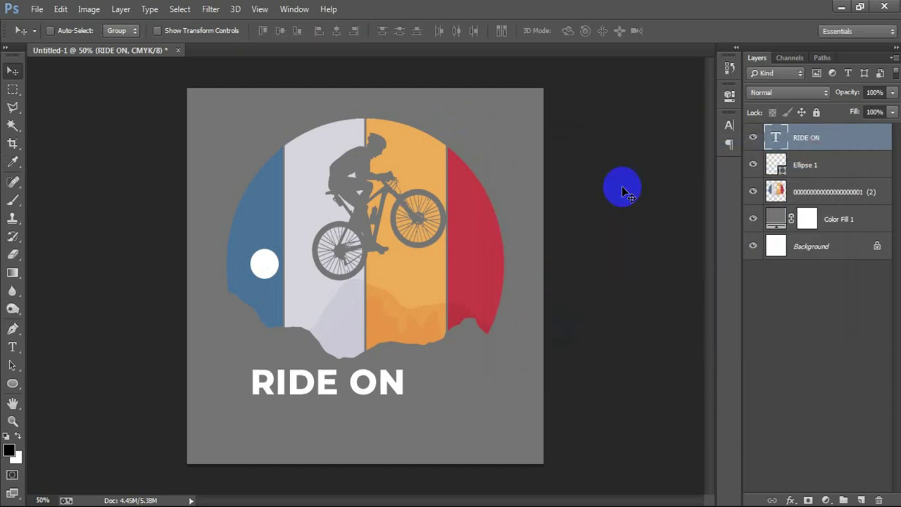
Centre RIDE ON on the canvas beneath the circle and nudge it down slightly
{"action": "left_click_drag", "start_coordinate": [364, 384], "coordinate": [401, 386]}
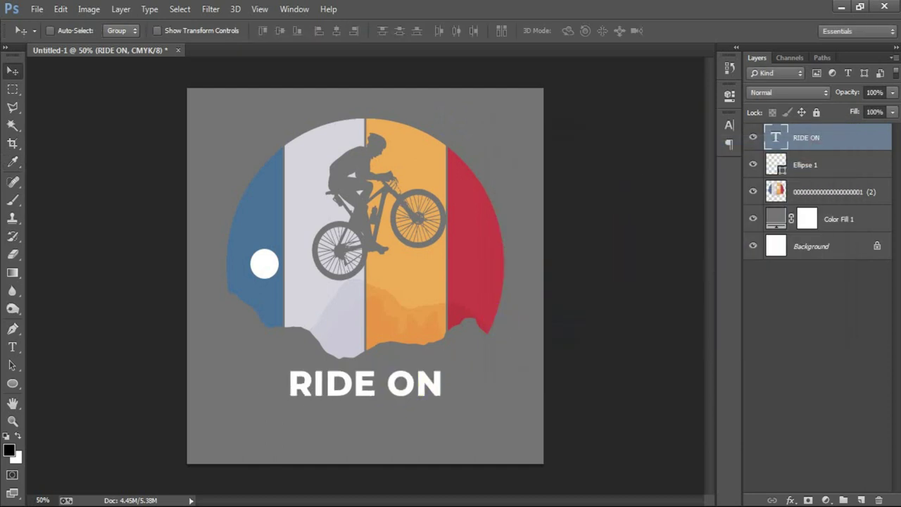
{"action": "left_click", "coordinate": [834, 257], "text": "ctrl"}
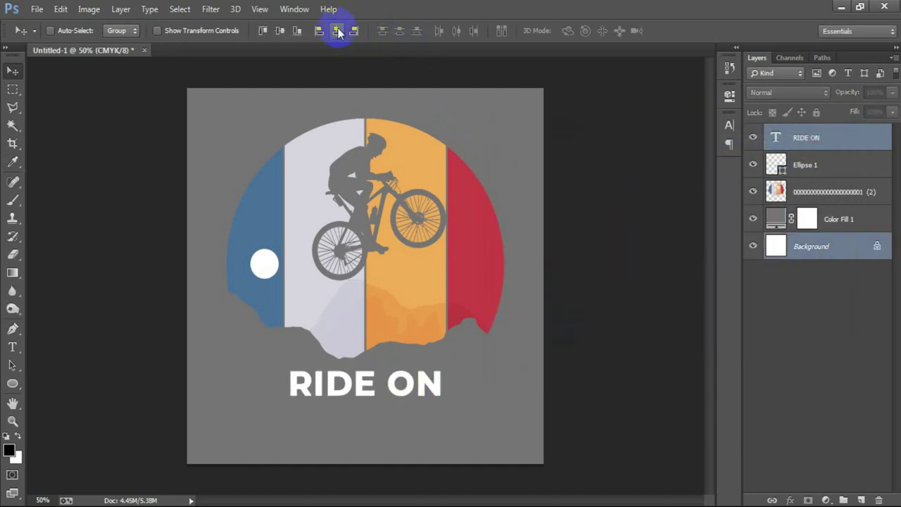
{"action": "left_click", "coordinate": [849, 147]}
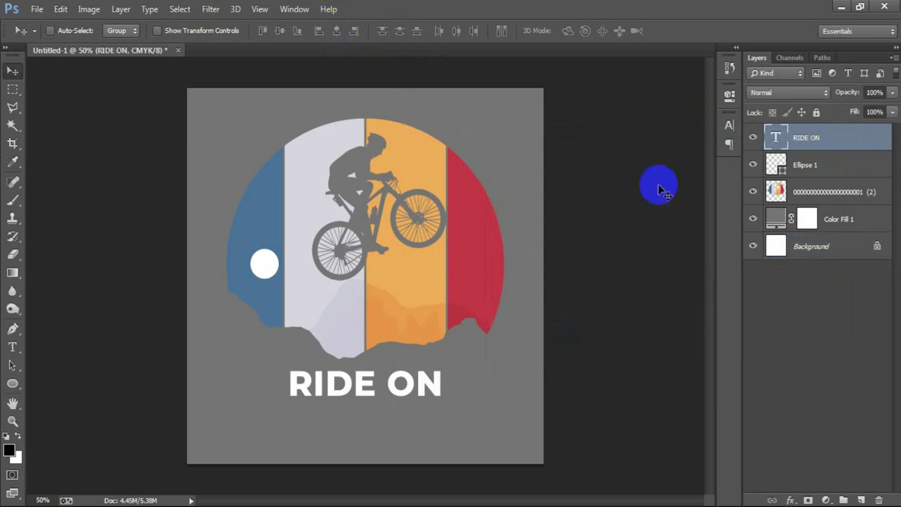
{"action": "key", "text": "Down"}
{"action": "key", "text": "Down"}
{"action": "key", "text": "Down"}
{"action": "key", "text": "Down"}
{"action": "key", "text": "Down"}
{"action": "key", "text": "Down"}
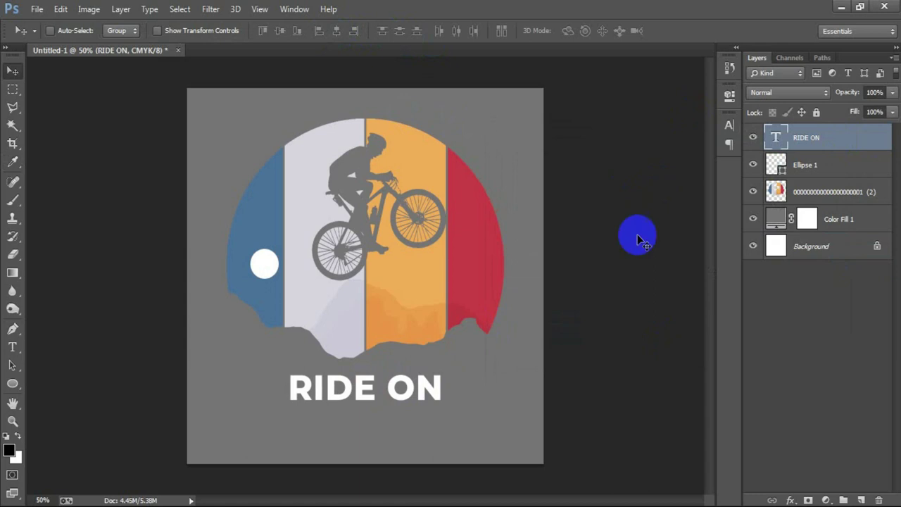
{"action": "left_click", "coordinate": [861, 500]}
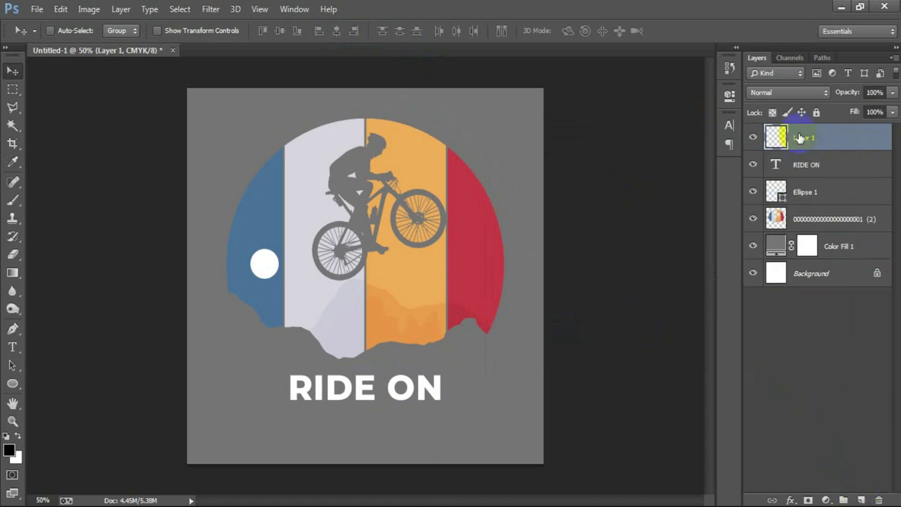
Add the text 'life is good' below RIDE ON
{"action": "left_click", "coordinate": [12, 346]}
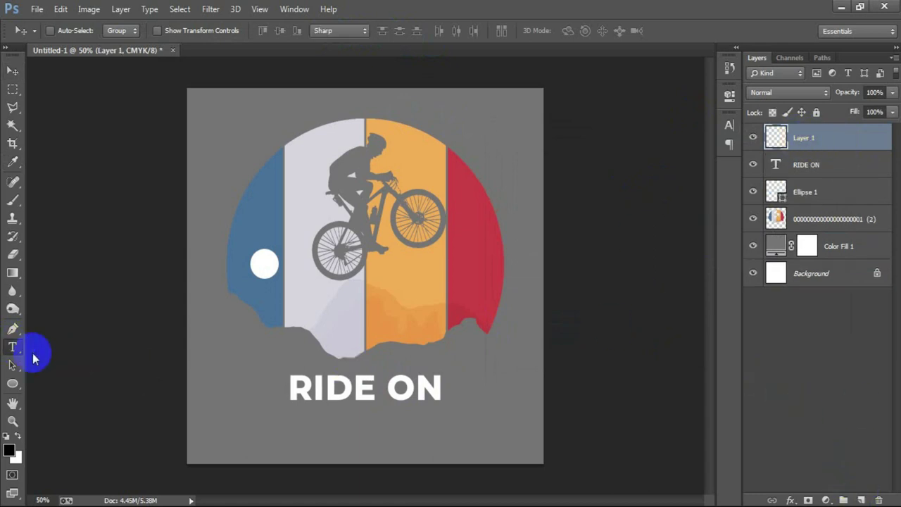
{"action": "left_click", "coordinate": [283, 406]}
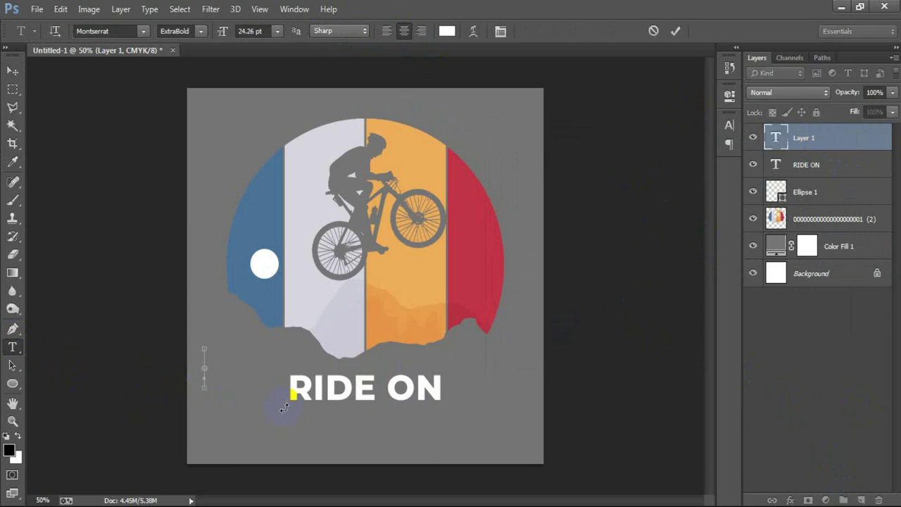
{"action": "type", "text": "life is good"}
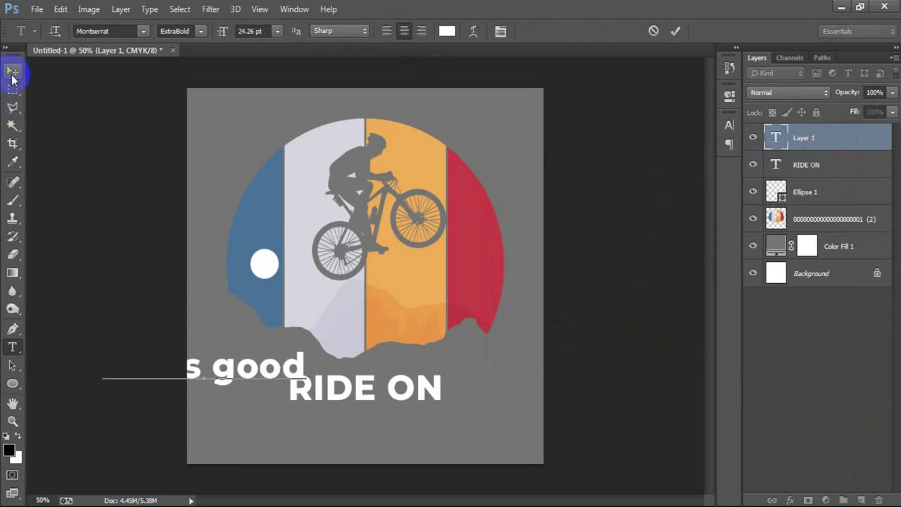
{"action": "left_click", "coordinate": [12, 70]}
{"action": "mouse_move", "coordinate": [225, 371]}
{"action": "left_mouse_down"}
{"action": "mouse_move", "coordinate": [322, 461]}
{"action": "mouse_move", "coordinate": [365, 444]}
{"action": "left_mouse_up"}
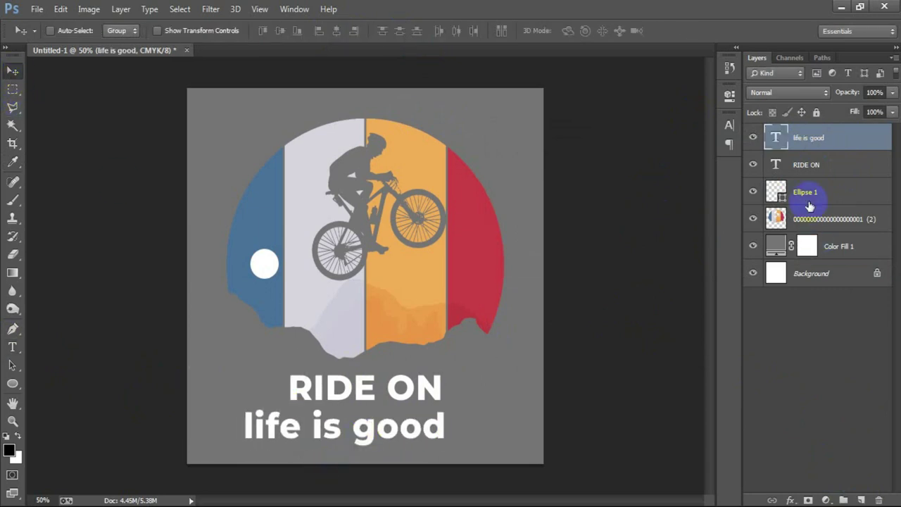
Set 'life is good' to Mrs Saint Delafield script in the stripe's orange #ECAC54
{"action": "left_click", "coordinate": [729, 124]}
{"action": "left_click", "coordinate": [612, 132]}
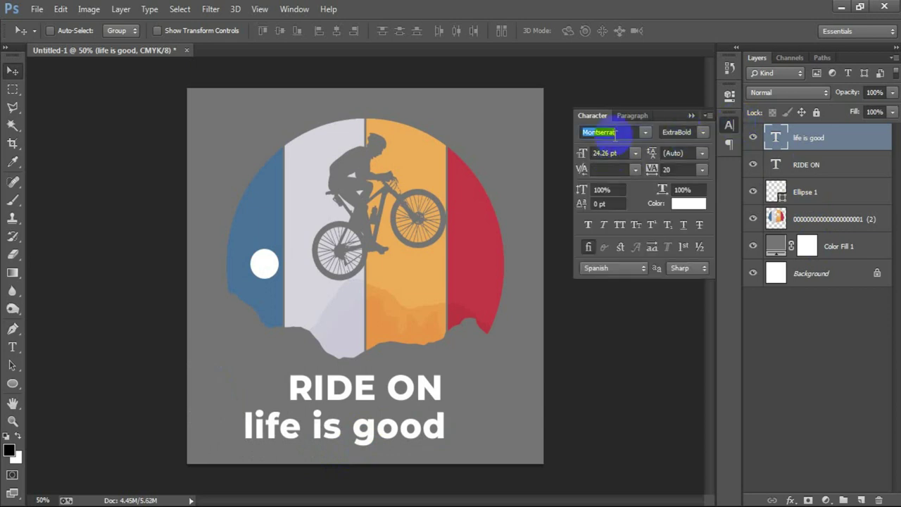
{"action": "type", "text": "MA"}
{"action": "key", "text": "Return"}
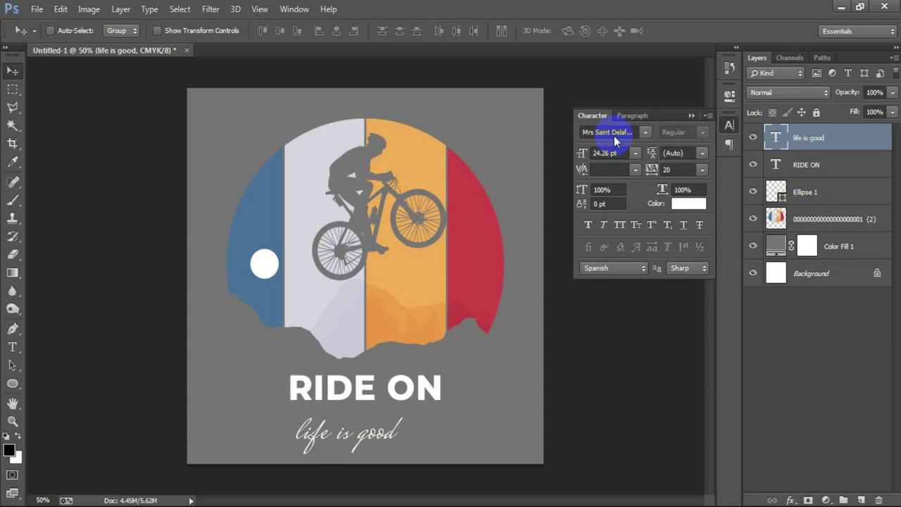
{"action": "left_click", "coordinate": [689, 204]}
{"action": "left_click", "coordinate": [413, 162]}
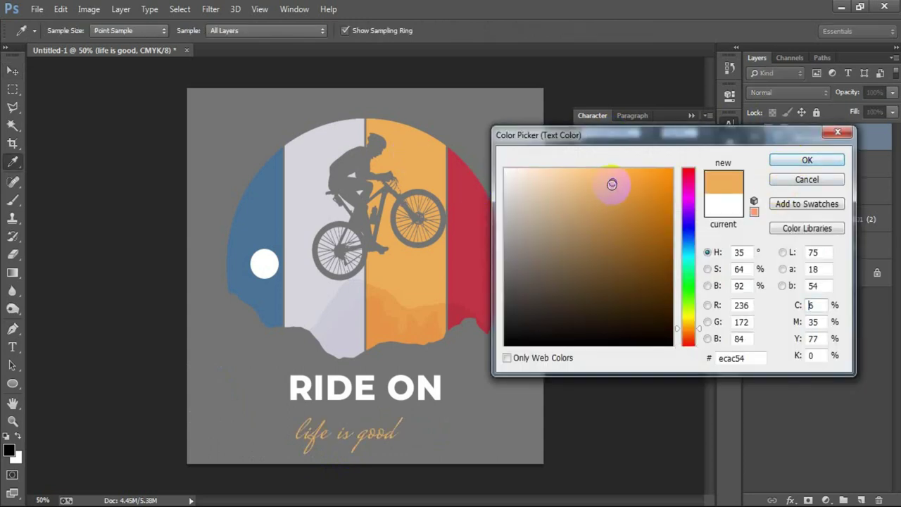
{"action": "left_click", "coordinate": [775, 161]}
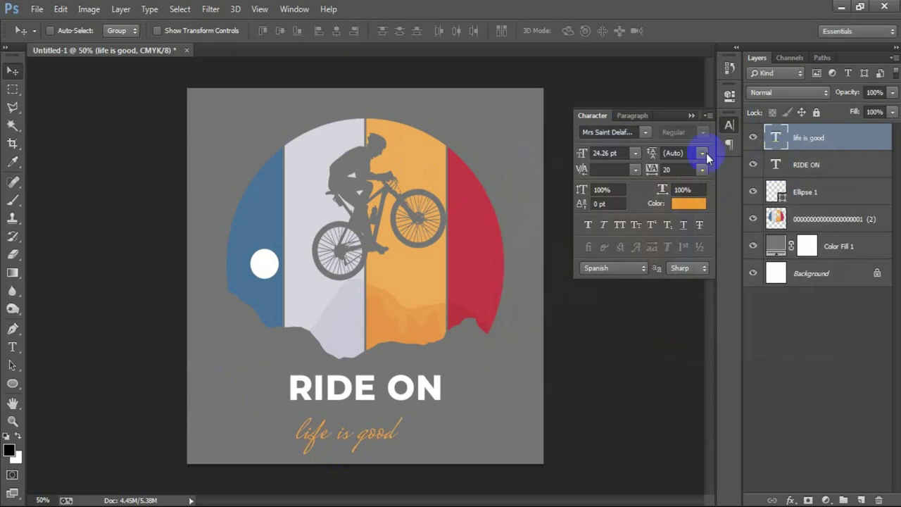
{"action": "left_click", "coordinate": [694, 115]}
{"action": "left_click", "coordinate": [806, 166]}
{"action": "left_click", "coordinate": [753, 164]}
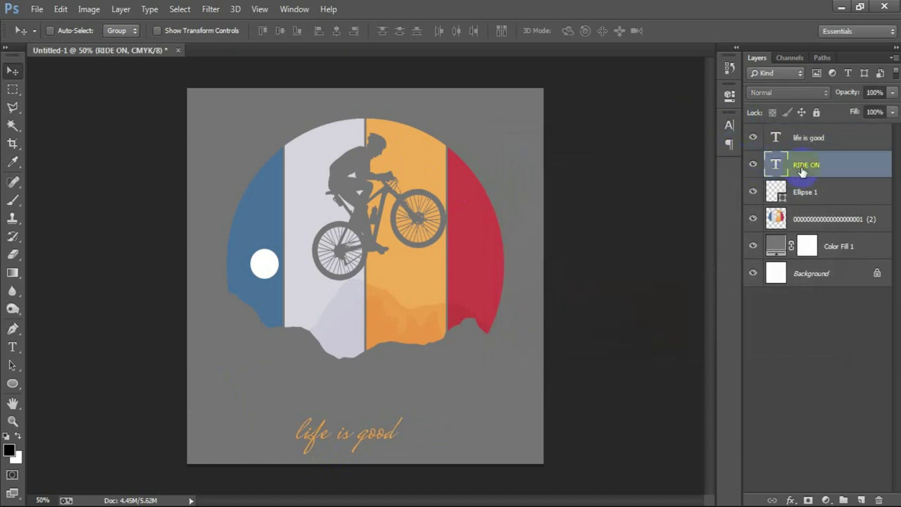
Rasterize RIDE ON, then enlarge 'life is good' ~112%, tilt 4.33° and tuck it beneath
{"action": "right_click", "coordinate": [818, 168]}
{"action": "left_click", "coordinate": [572, 207]}
{"action": "left_click", "coordinate": [767, 141]}
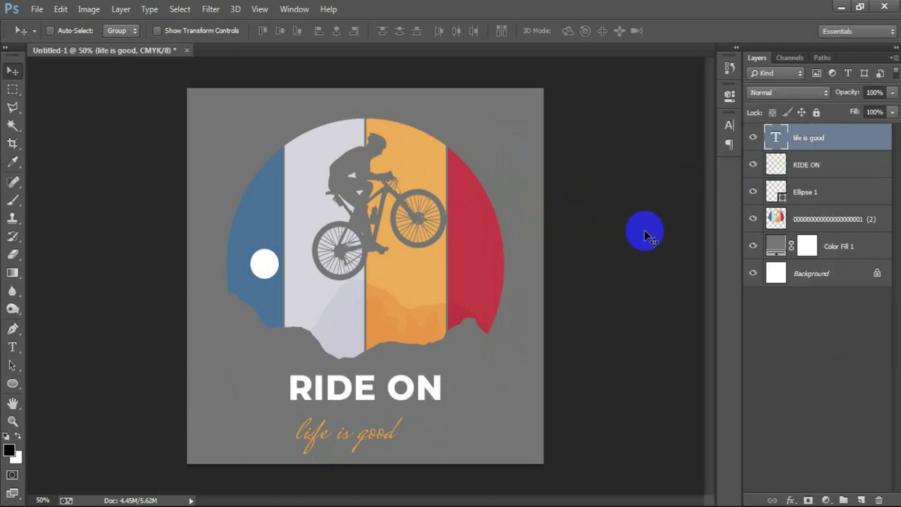
{"action": "key", "text": "ctrl+t"}
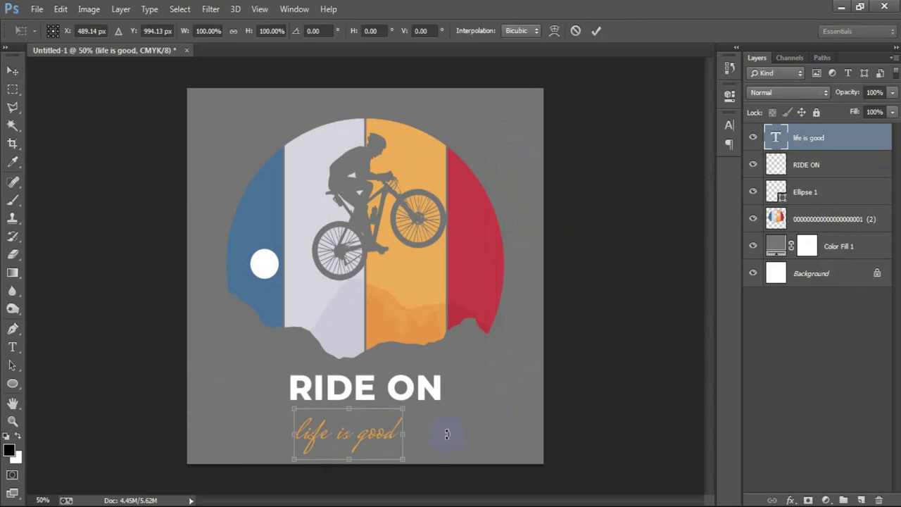
{"action": "left_click_drag", "start_coordinate": [407, 461], "coordinate": [439, 473]}
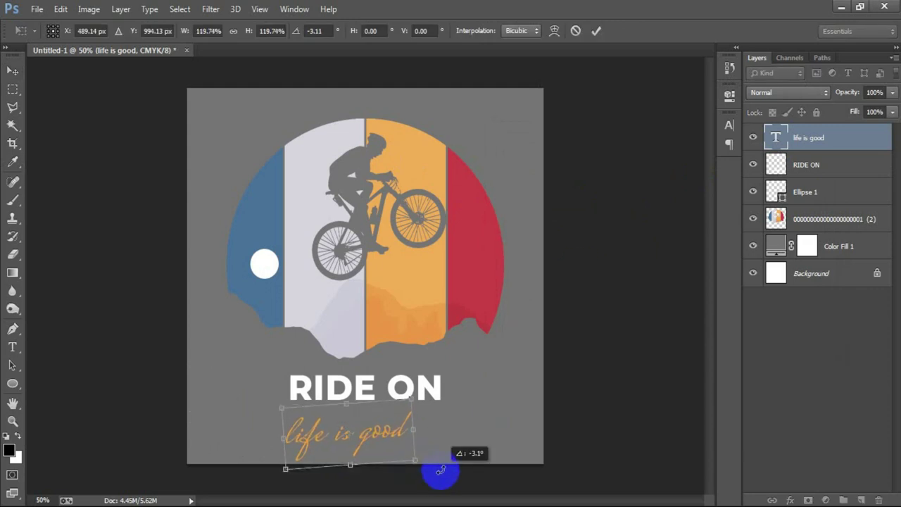
{"action": "left_click_drag", "start_coordinate": [372, 427], "coordinate": [391, 395]}
{"action": "left_click_drag", "start_coordinate": [433, 426], "coordinate": [430, 427]}
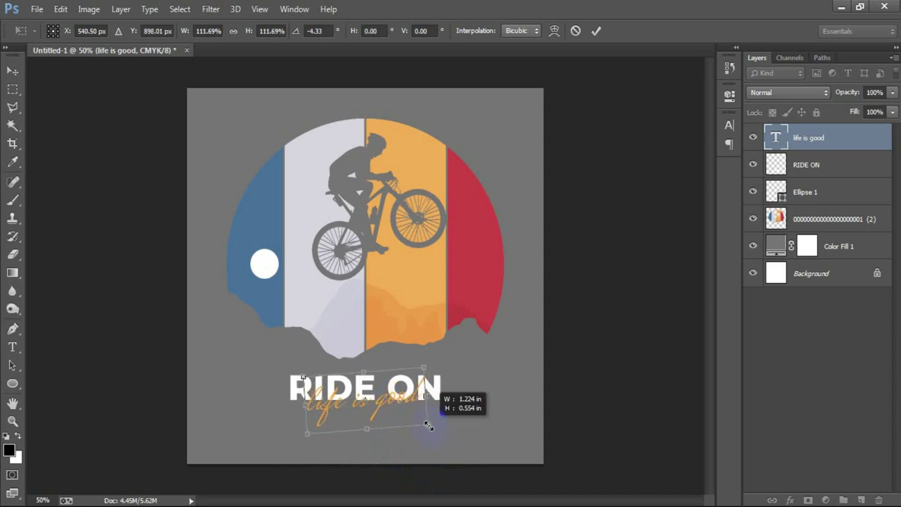
{"action": "left_click", "coordinate": [595, 30]}
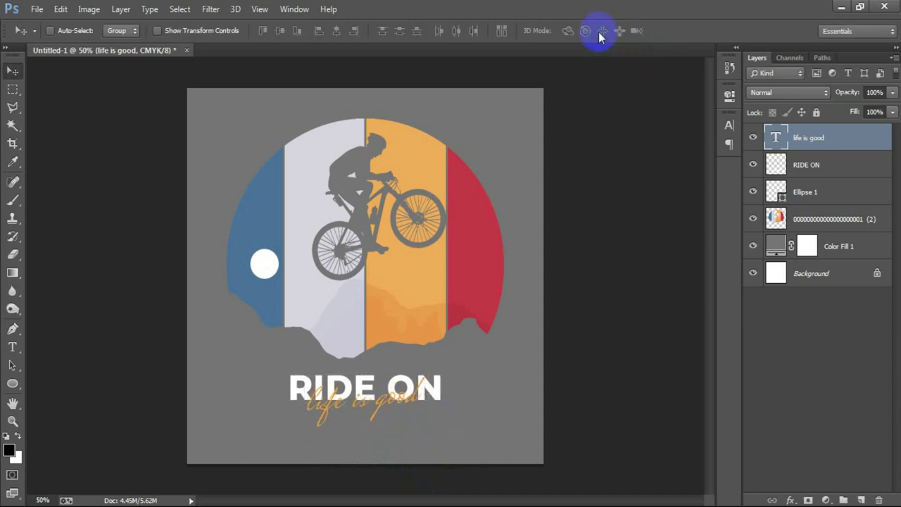
{"action": "key", "text": "shift+Down"}
{"action": "key", "text": "shift+Down"}
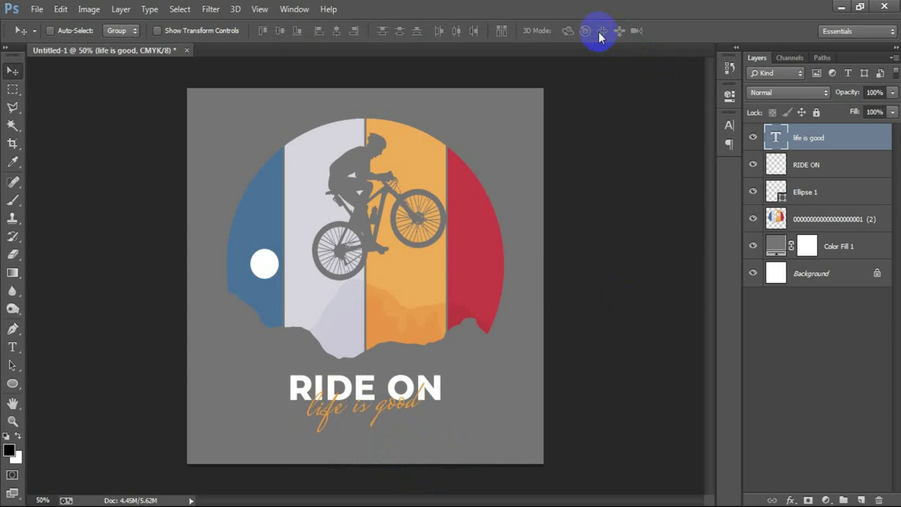
{"action": "left_click", "coordinate": [752, 138]}
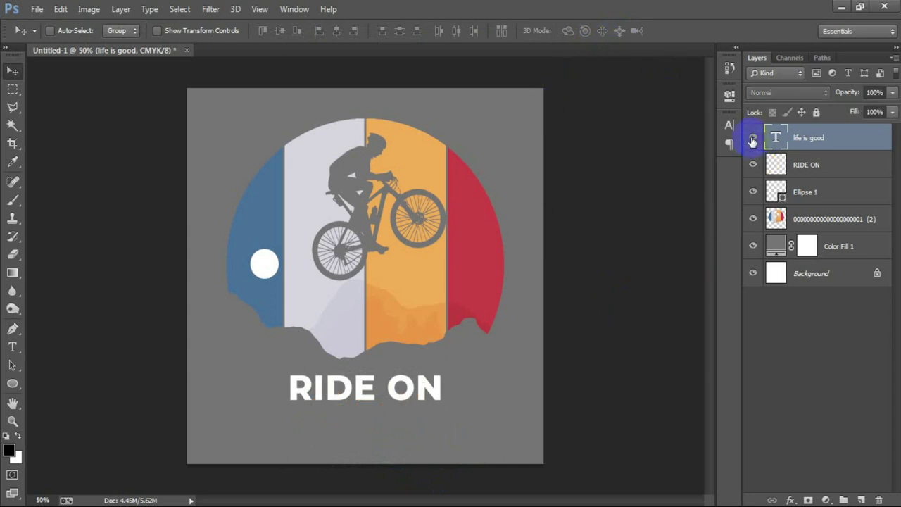
Expand the 'life is good' outline selection and delete that area from RIDE ON
{"action": "left_click", "coordinate": [775, 137], "text": "ctrl"}
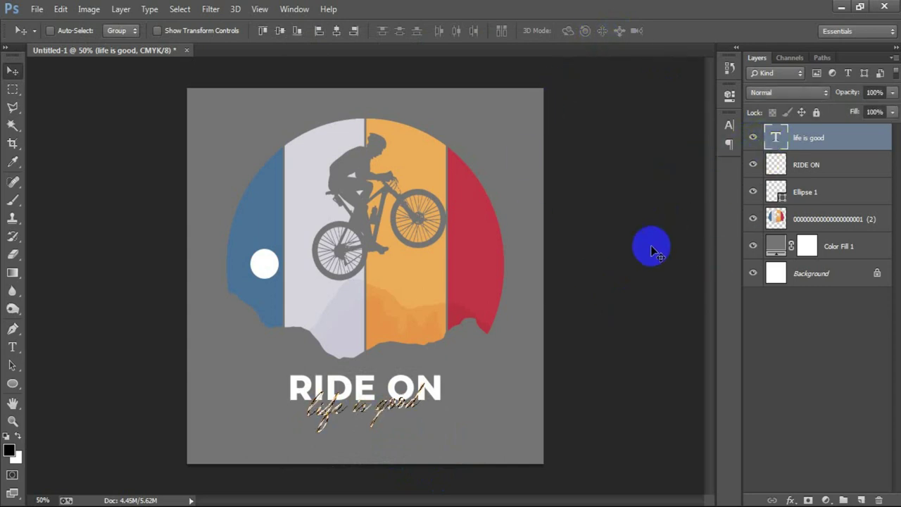
{"action": "left_click", "coordinate": [179, 9]}
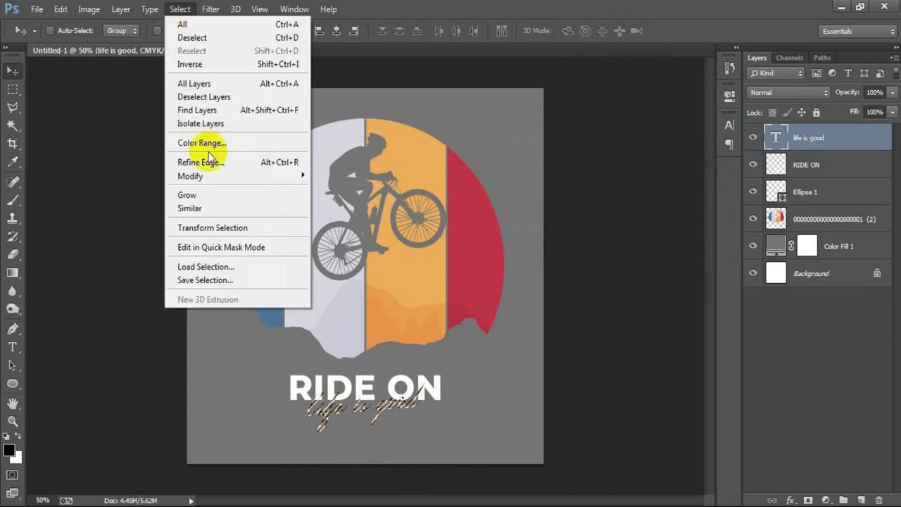
{"action": "left_click", "coordinate": [350, 200]}
{"action": "left_click", "coordinate": [513, 178]}
{"action": "left_click", "coordinate": [766, 217]}
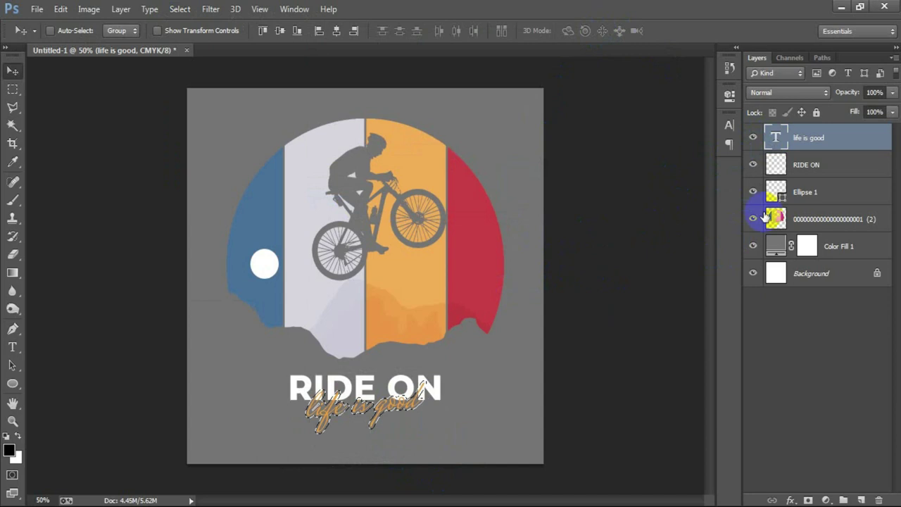
{"action": "left_click", "coordinate": [805, 169]}
{"action": "left_click", "coordinate": [752, 164]}
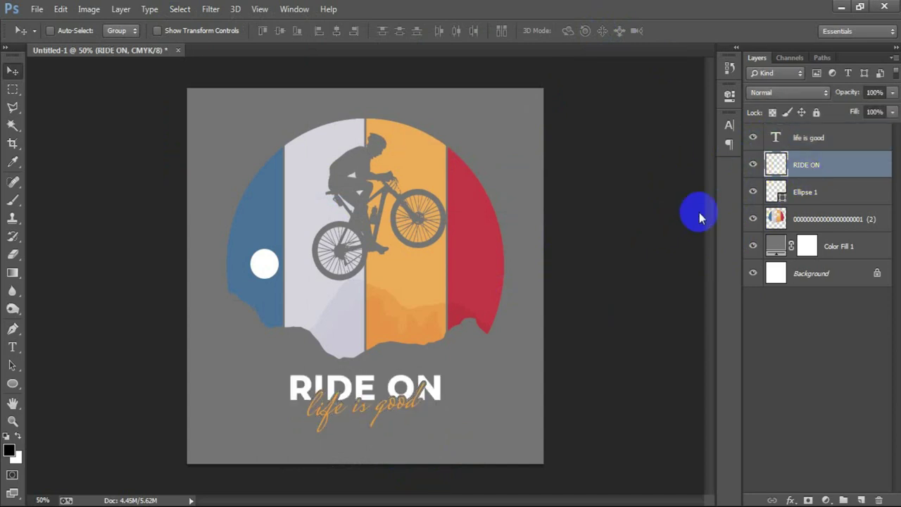
Change the Color Fill 1 background to black
{"action": "double_click", "coordinate": [775, 245]}
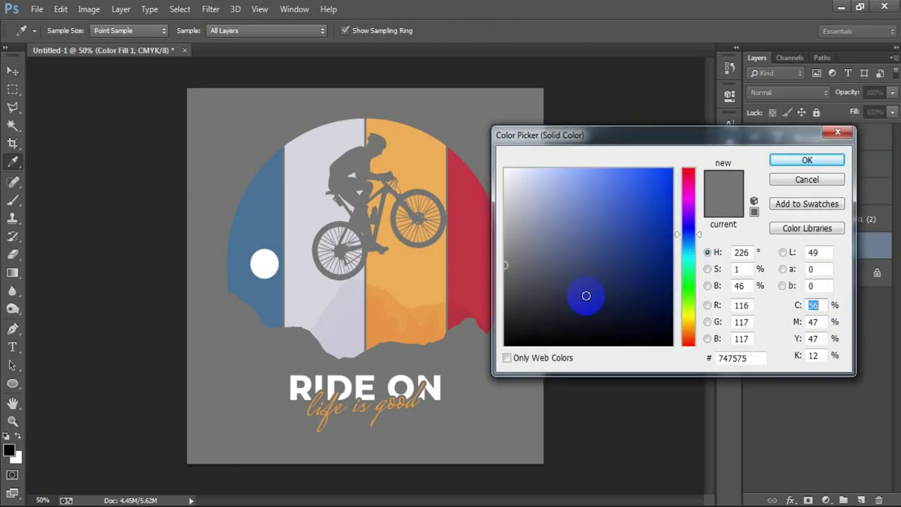
{"action": "left_click_drag", "start_coordinate": [583, 295], "coordinate": [452, 383]}
{"action": "left_click", "coordinate": [807, 161]}
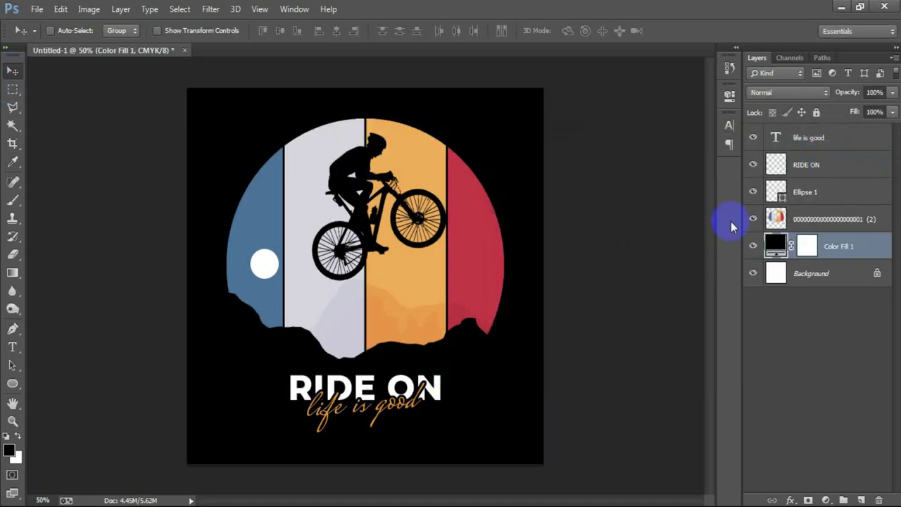
Group the text, circle and badge layers into Group 1 and hide the background fill
{"action": "left_click", "coordinate": [809, 130]}
{"action": "left_click", "coordinate": [798, 229], "text": "shift"}
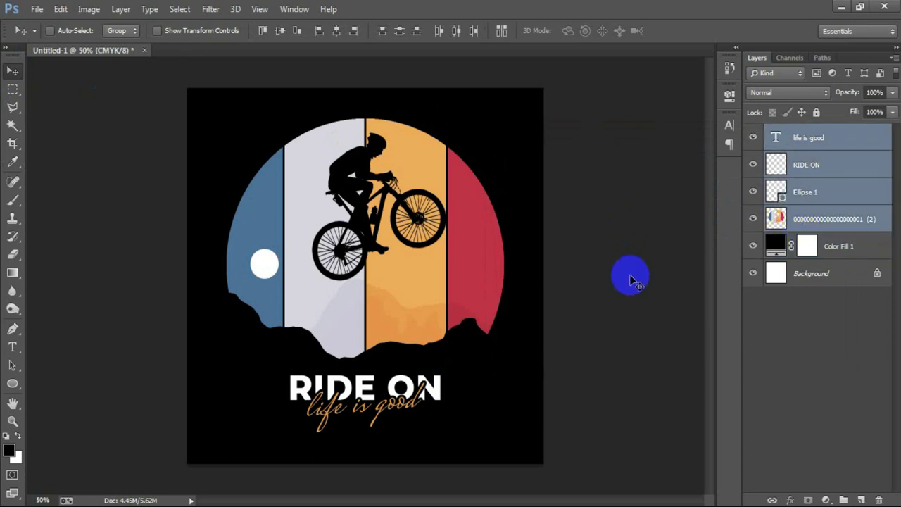
{"action": "key", "text": "ctrl+g"}
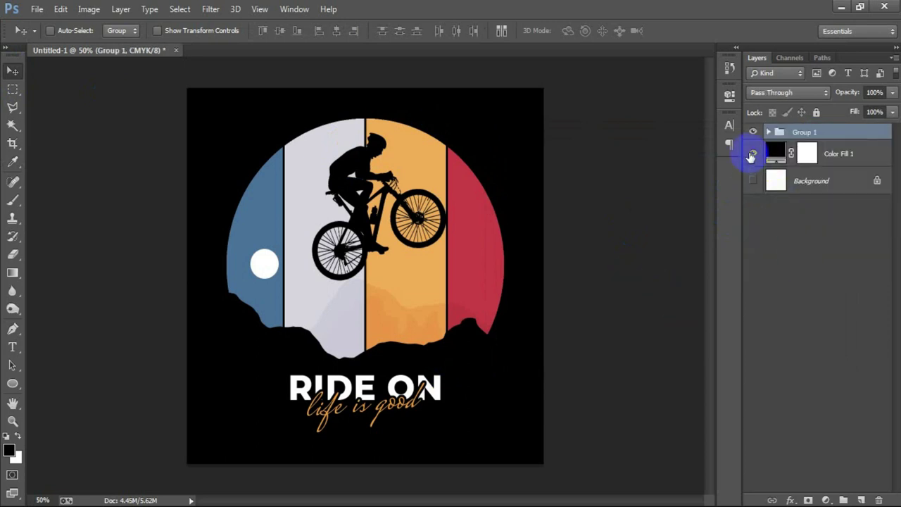
{"action": "left_click", "coordinate": [751, 155]}
{"action": "key", "text": "shift+ctrl+alt+s"}
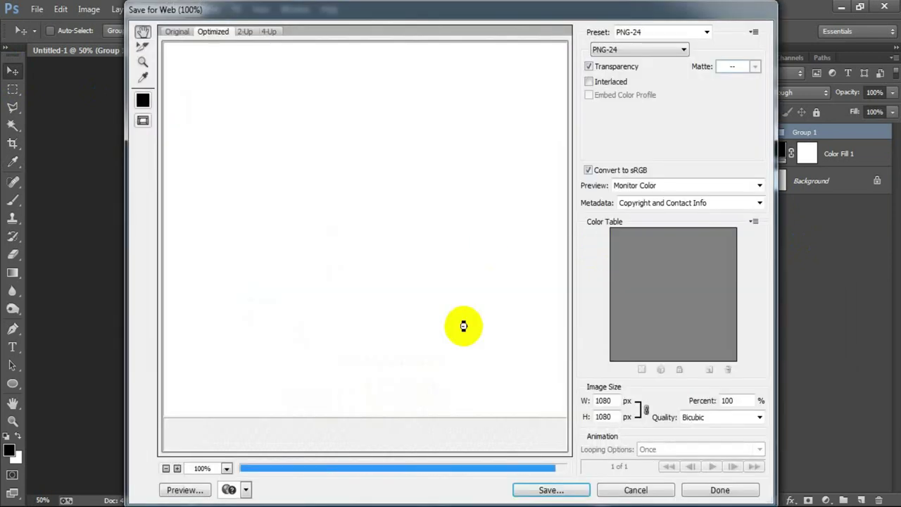
Export the badge as a PNG-24 file, then show the white and black background layers again
{"action": "mouse_move", "coordinate": [510, 312]}
{"action": "left_mouse_down"}
{"action": "mouse_move", "coordinate": [483, 291]}
{"action": "mouse_move", "coordinate": [382, 256]}
{"action": "left_mouse_up"}
{"action": "left_click_drag", "start_coordinate": [463, 302], "coordinate": [395, 263]}
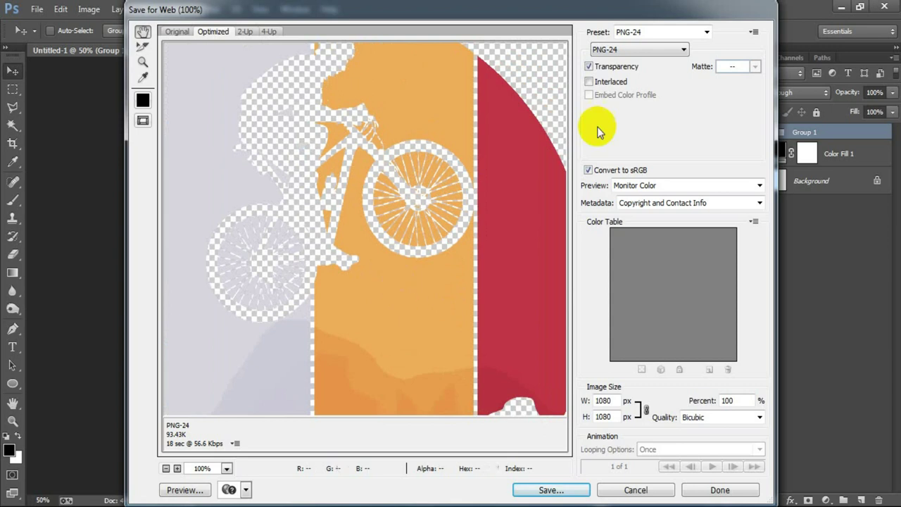
{"action": "left_click", "coordinate": [630, 49]}
{"action": "left_click", "coordinate": [616, 92]}
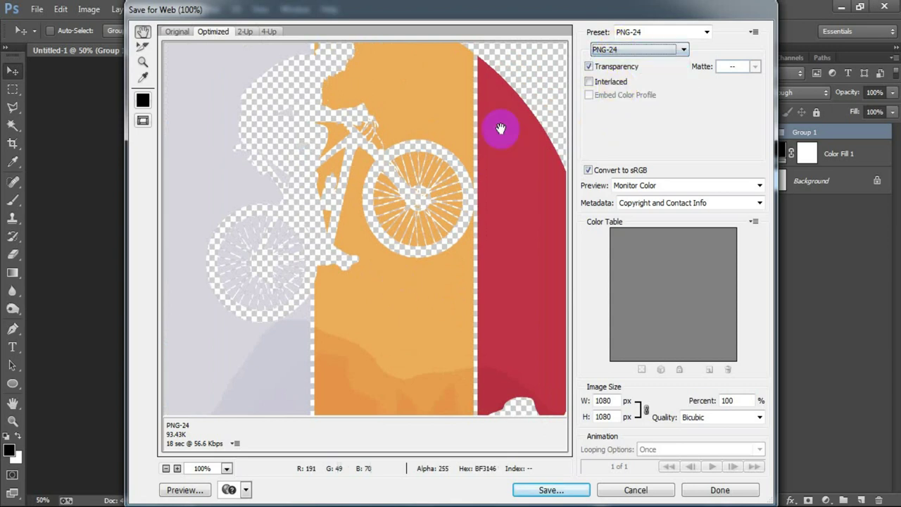
{"action": "left_click", "coordinate": [550, 490]}
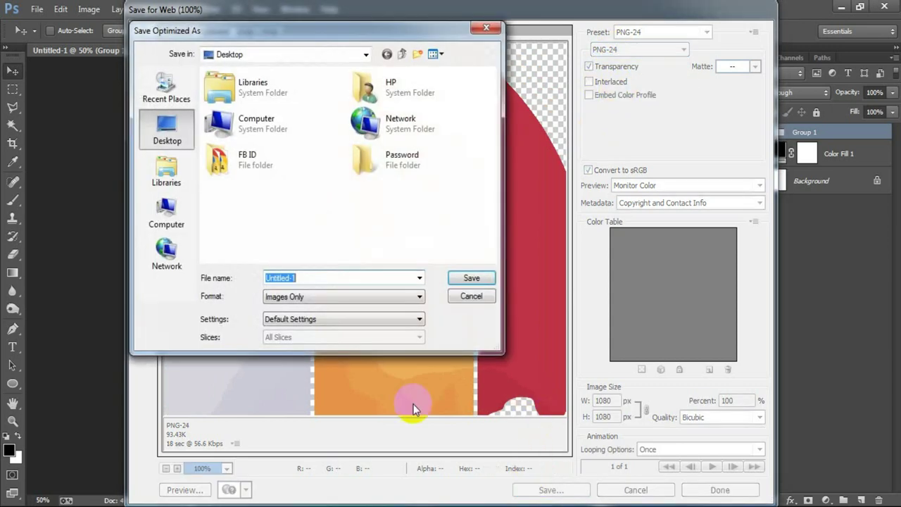
{"action": "type", "text": "88"}
{"action": "left_click", "coordinate": [474, 278]}
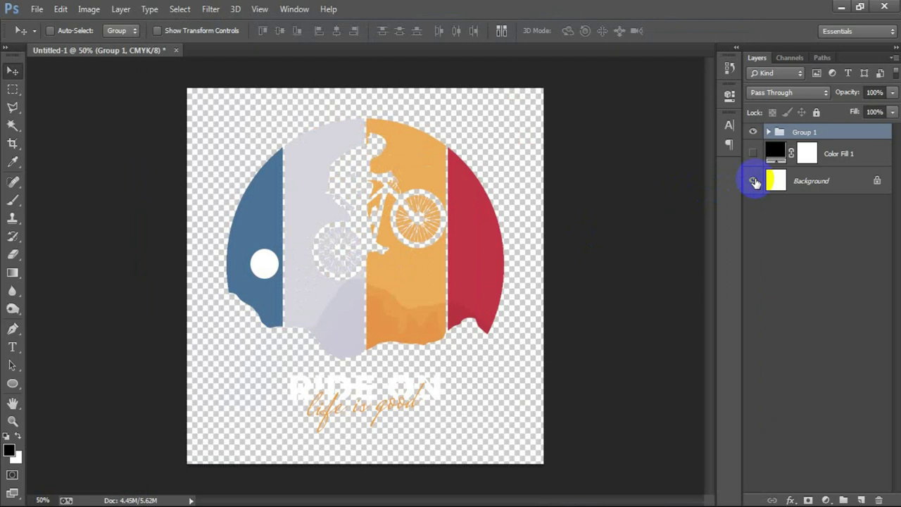
{"action": "left_click", "coordinate": [754, 182]}
{"action": "left_click", "coordinate": [753, 152]}
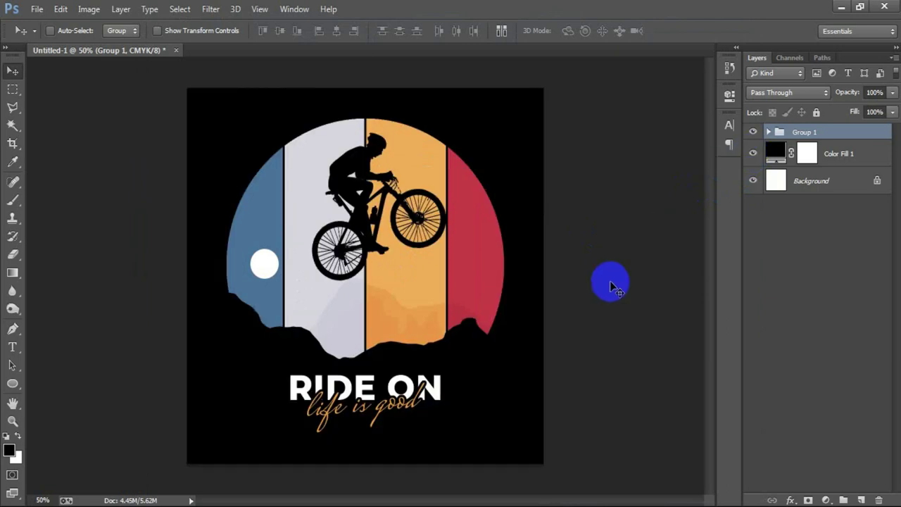